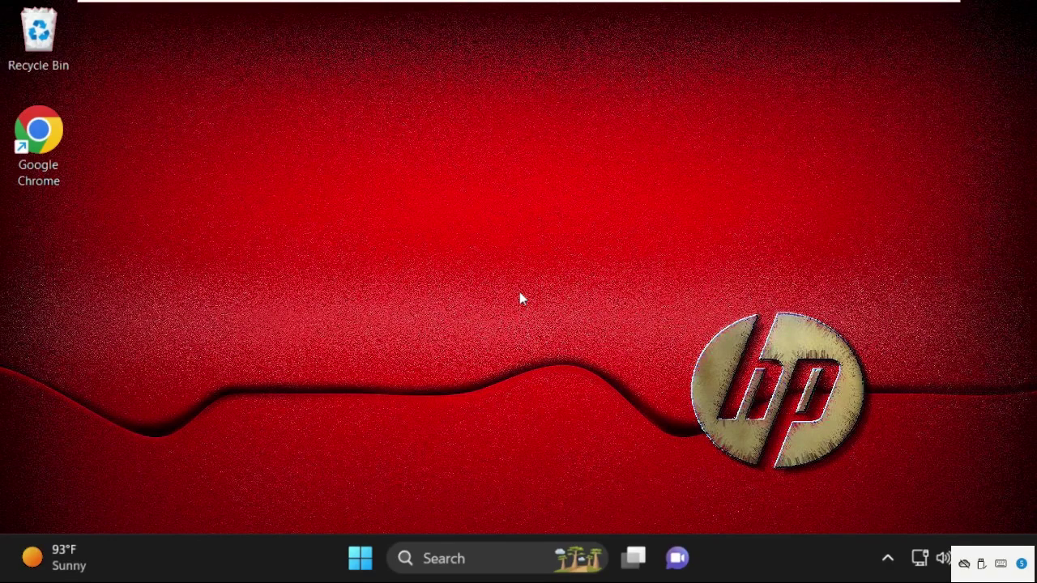
# - Open the Windows search panel from the taskbar Search box
pyautogui.click(547, 558)
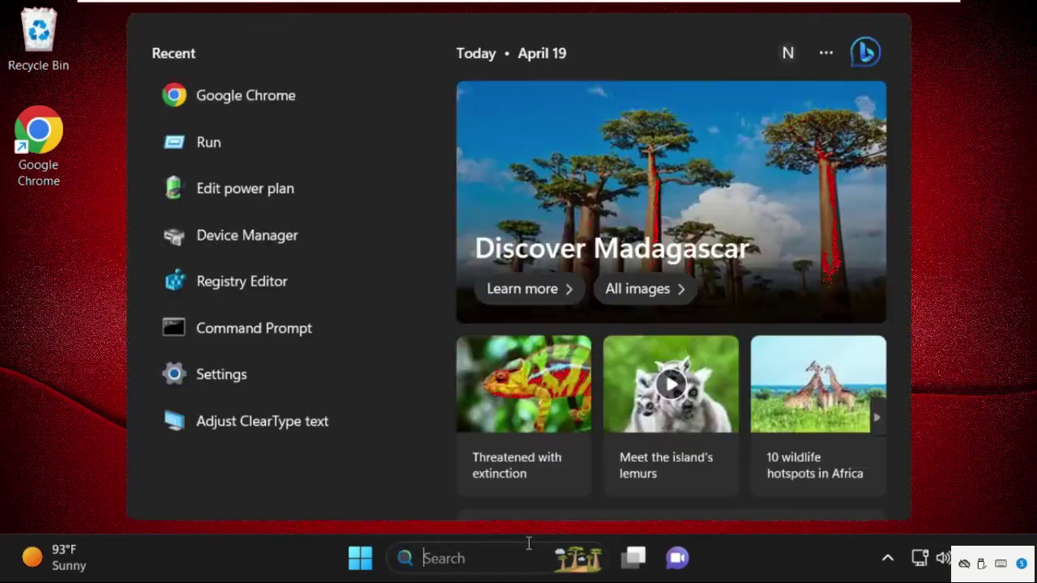
# - Launch File Explorer via search and show the Local Disk (C:) actions menu under This PC
pyautogui.write('d')
pyautogui.write('fil')
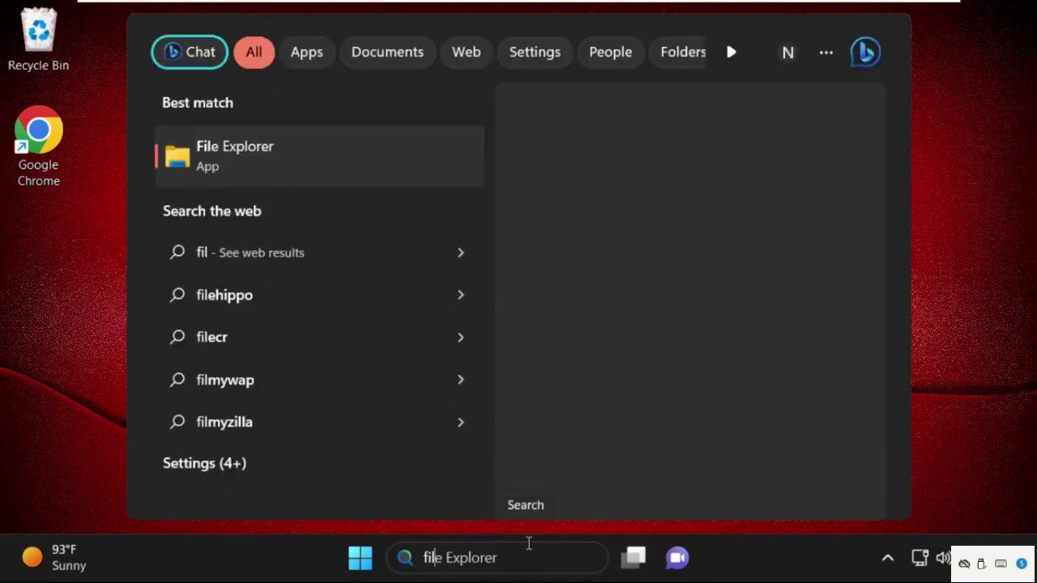
pyautogui.write('e ex')
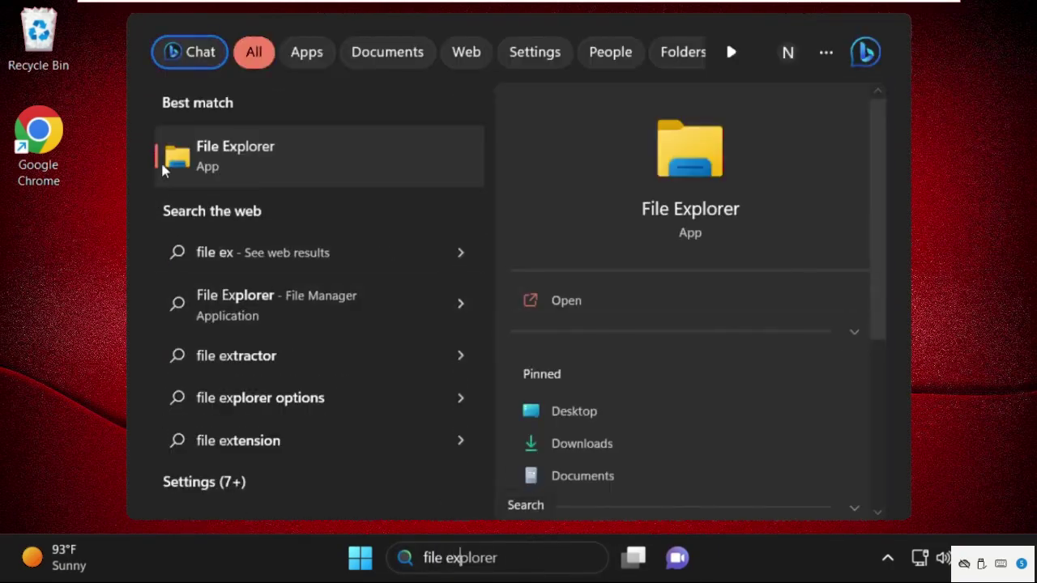
pyautogui.click(559, 308)
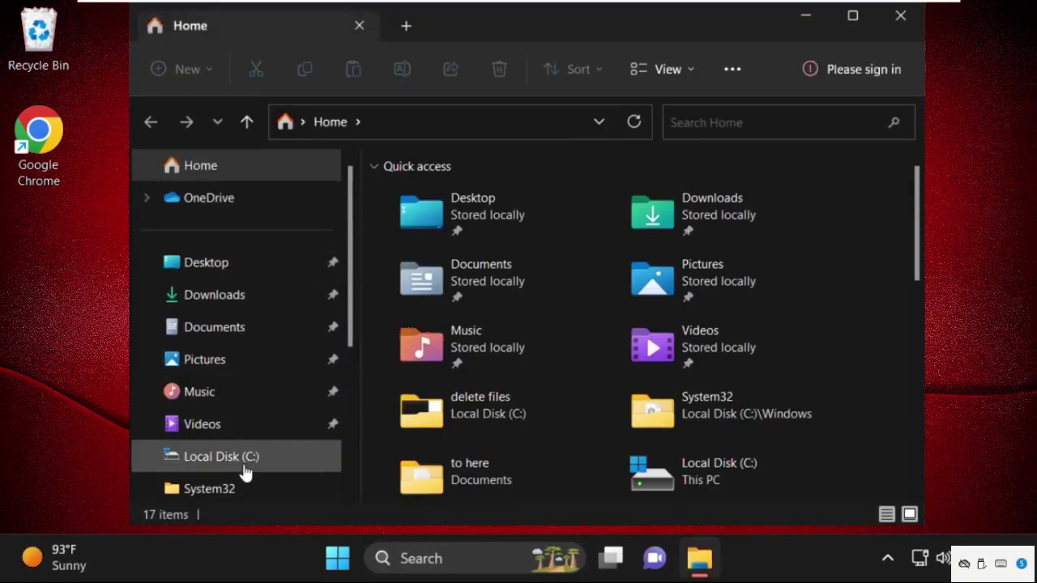
pyautogui.scroll(-1, 204, 400)
pyautogui.click(204, 422)
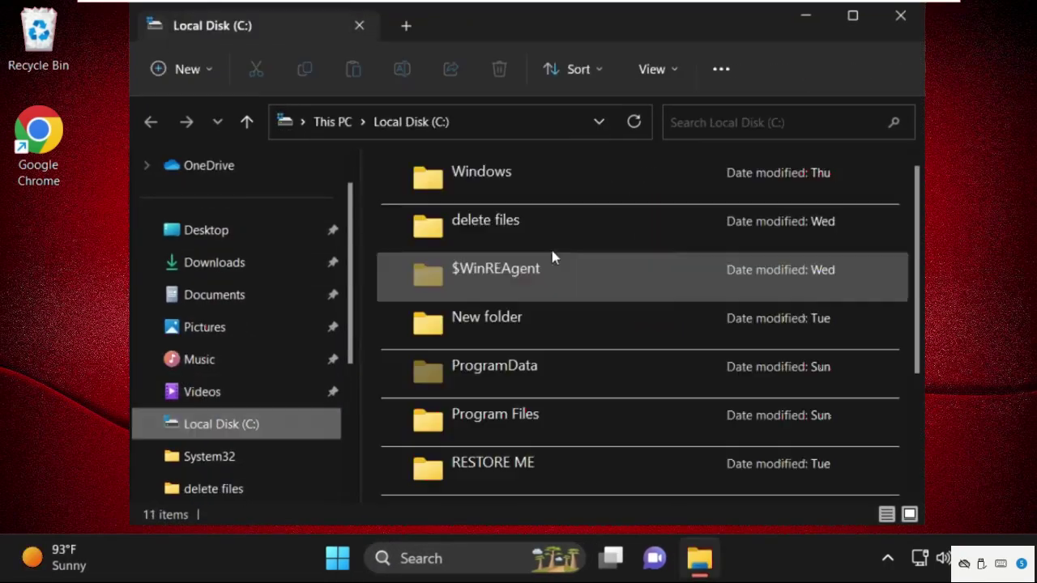
pyautogui.scroll(-5, 243, 381)
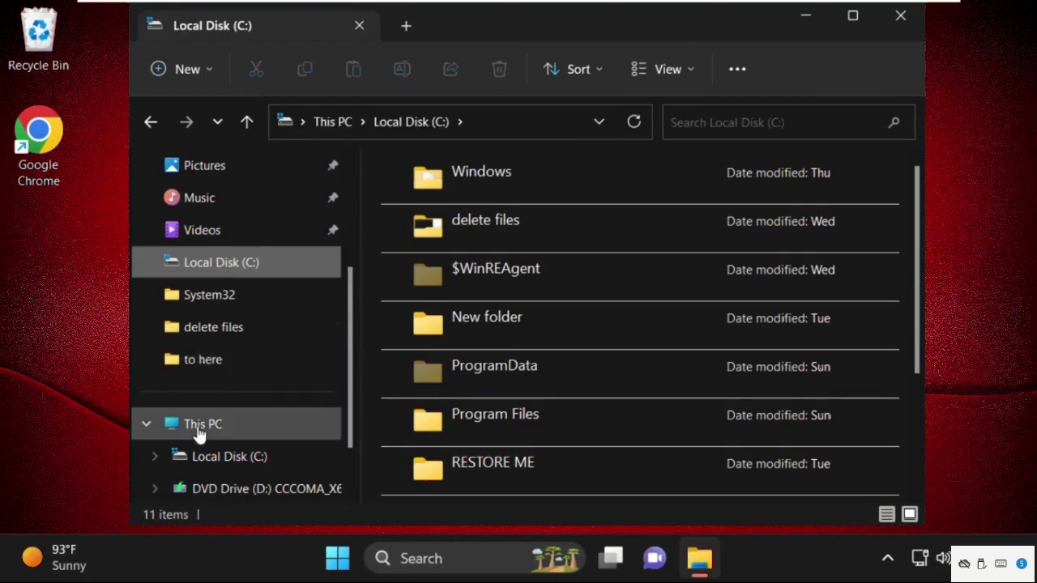
pyautogui.click(203, 426)
pyautogui.rightClick(461, 212)
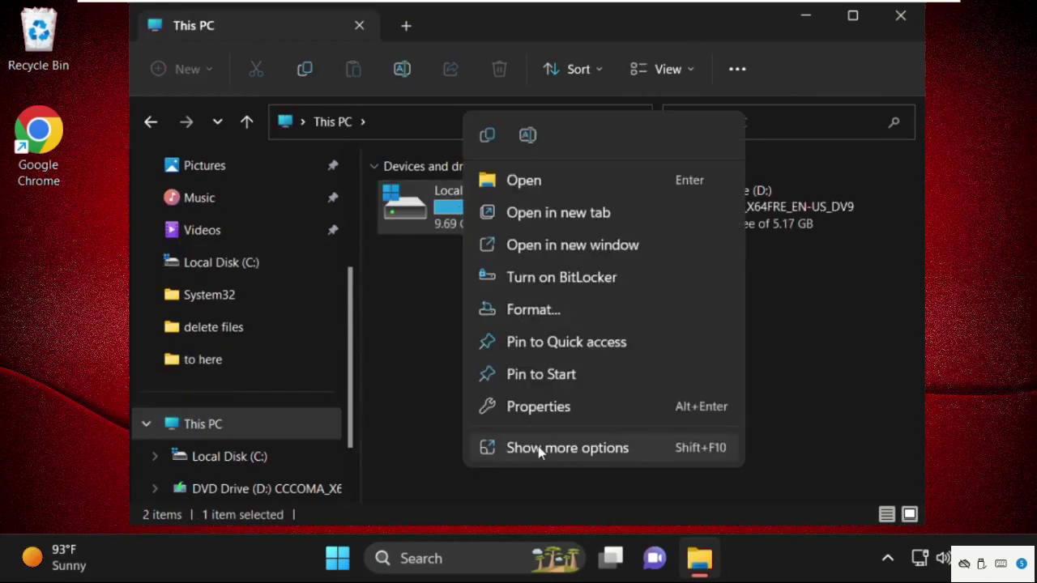
# - Open Local Disk (C:) Properties, close Explorer, and start an error check from Tools
pyautogui.click(553, 406)
pyautogui.click(899, 16)
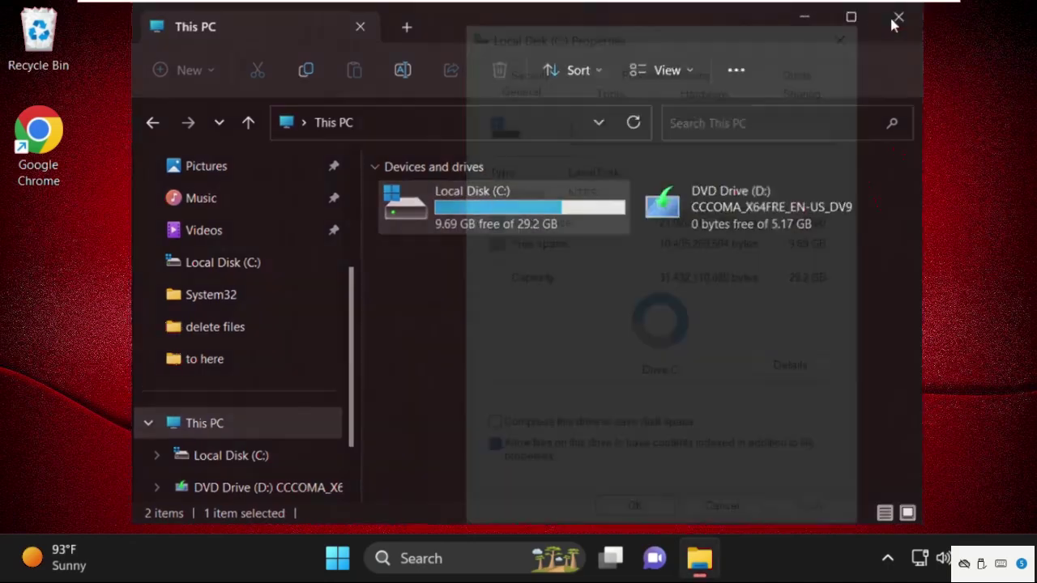
pyautogui.moveTo(690, 40); pyautogui.dragTo(598, 34)
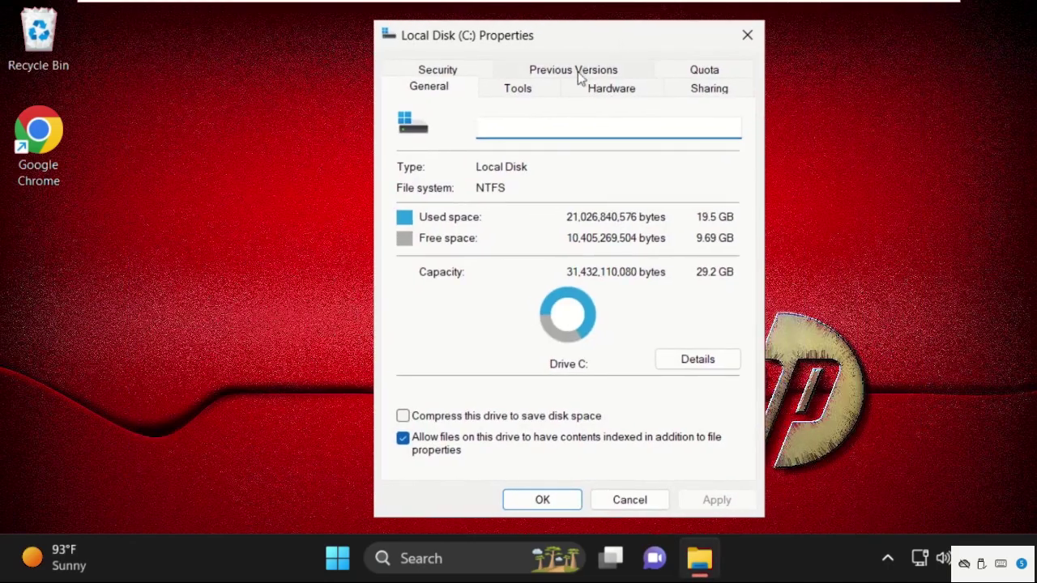
pyautogui.click(539, 86)
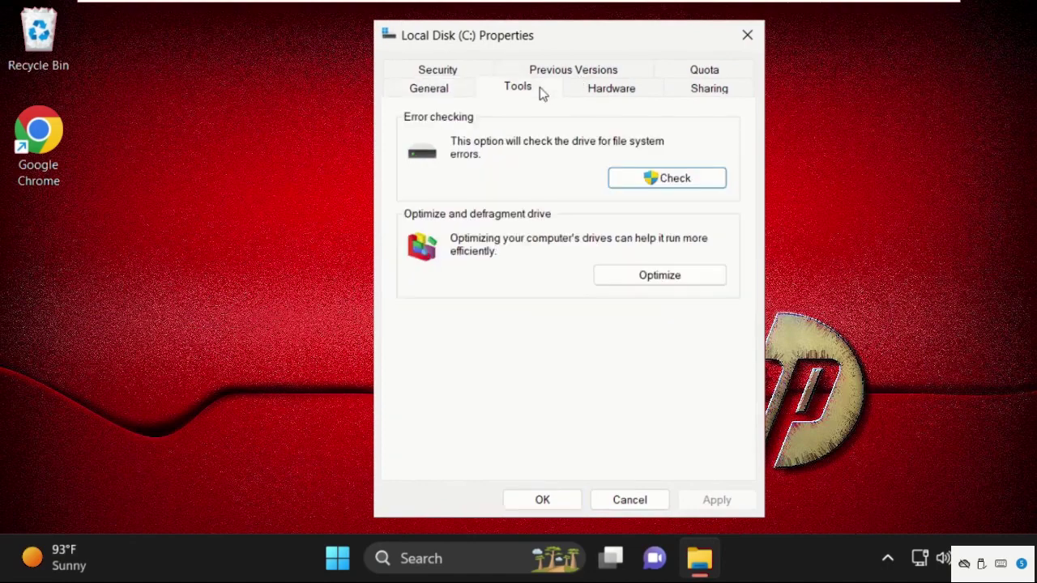
pyautogui.click(676, 183)
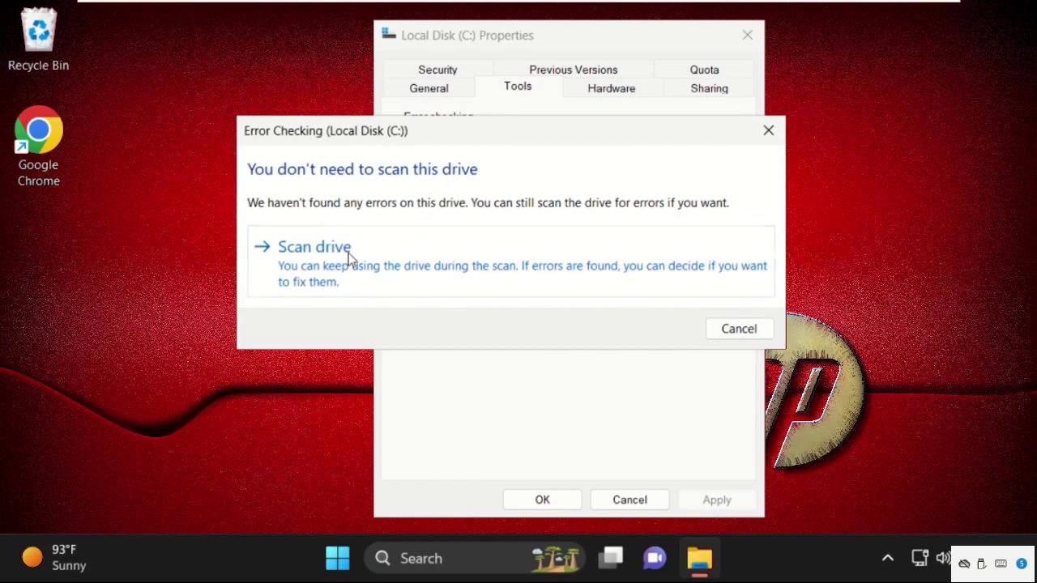
# - Scan drive C:, dismiss the no-errors result, and close its Properties dialog
pyautogui.click(348, 258)
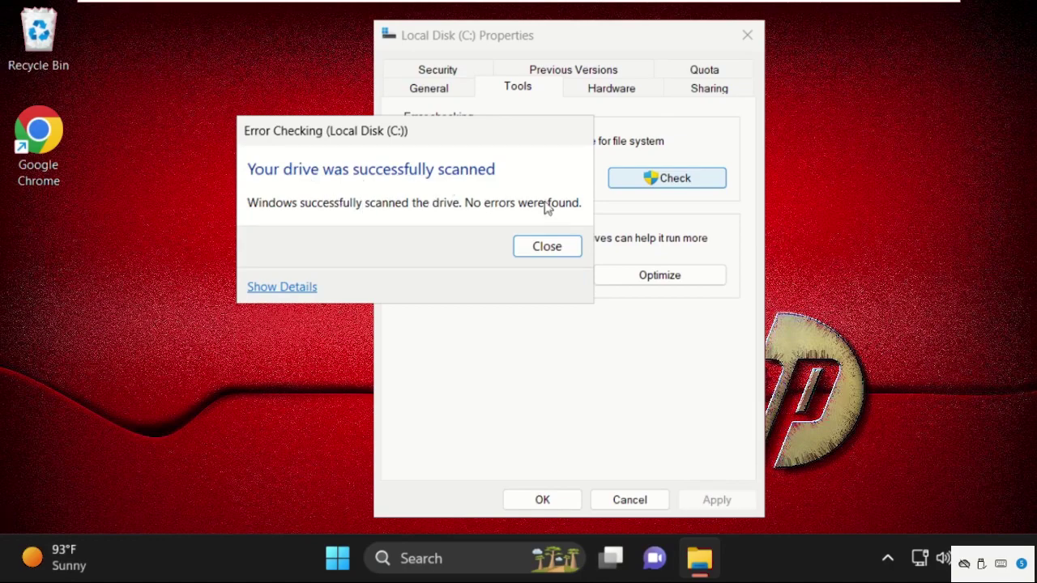
pyautogui.click(547, 247)
pyautogui.click(747, 35)
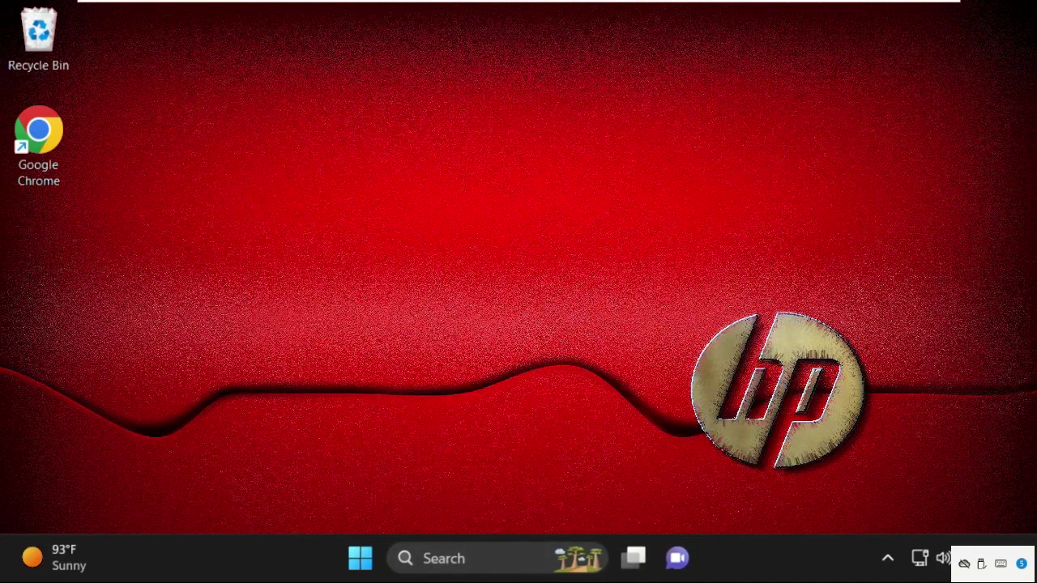
# - Search 'performance of win' and open the Virtual Memory settings from Performance Options' Advanced tab
pyautogui.click(490, 574)
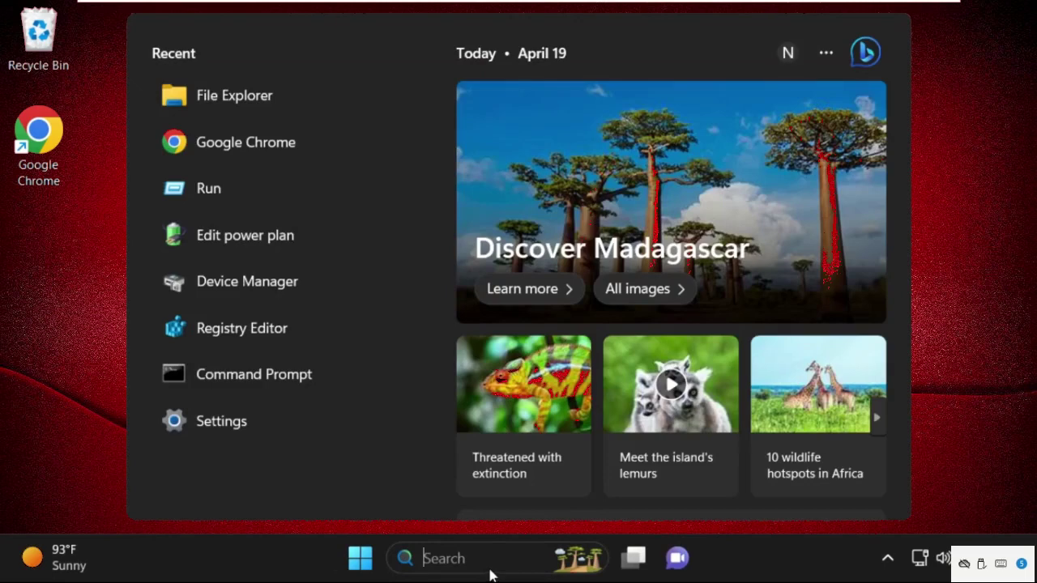
pyautogui.write('per')
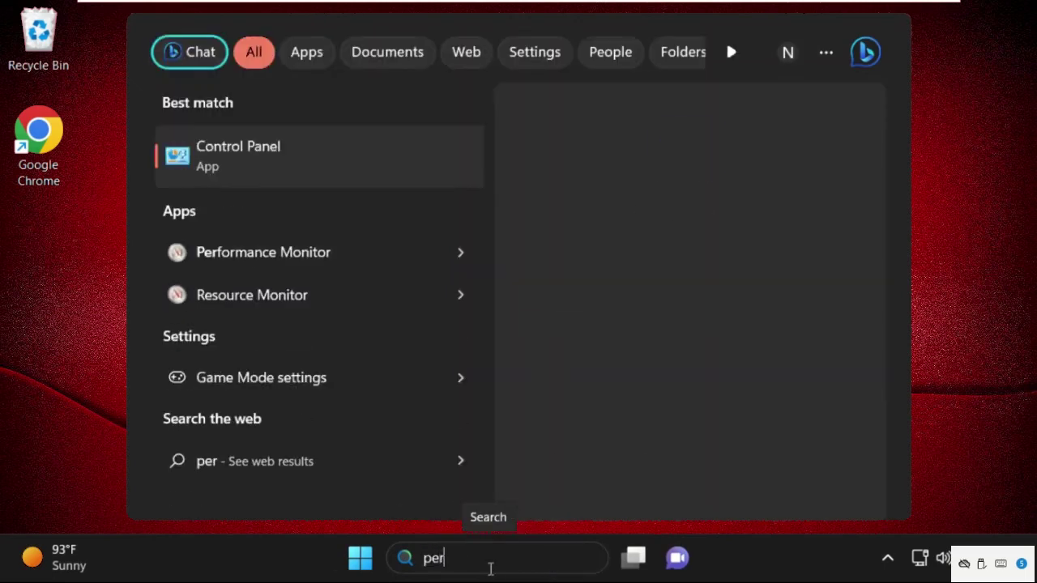
pyautogui.write('for')
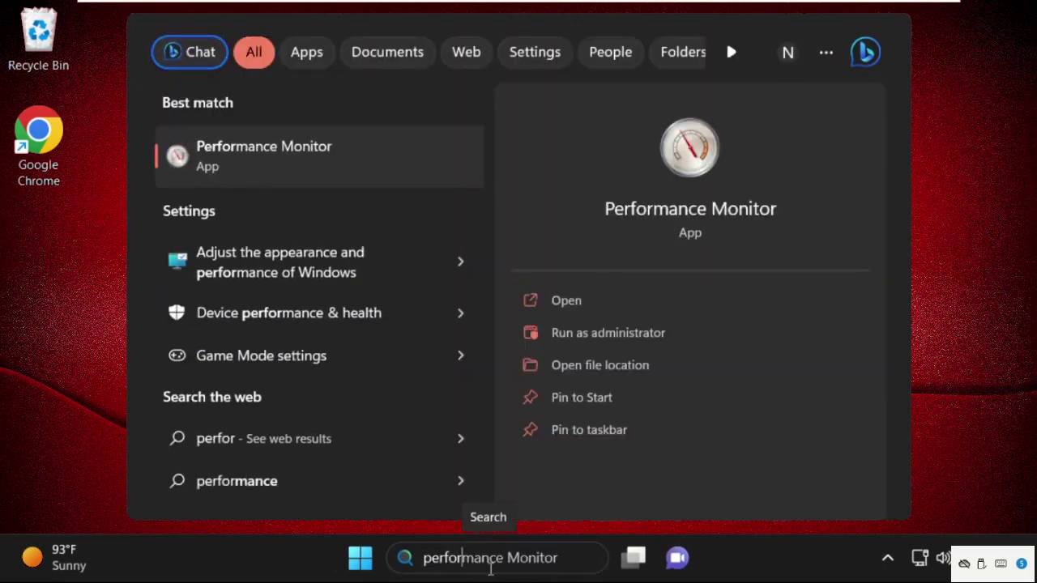
pyautogui.write('manc')
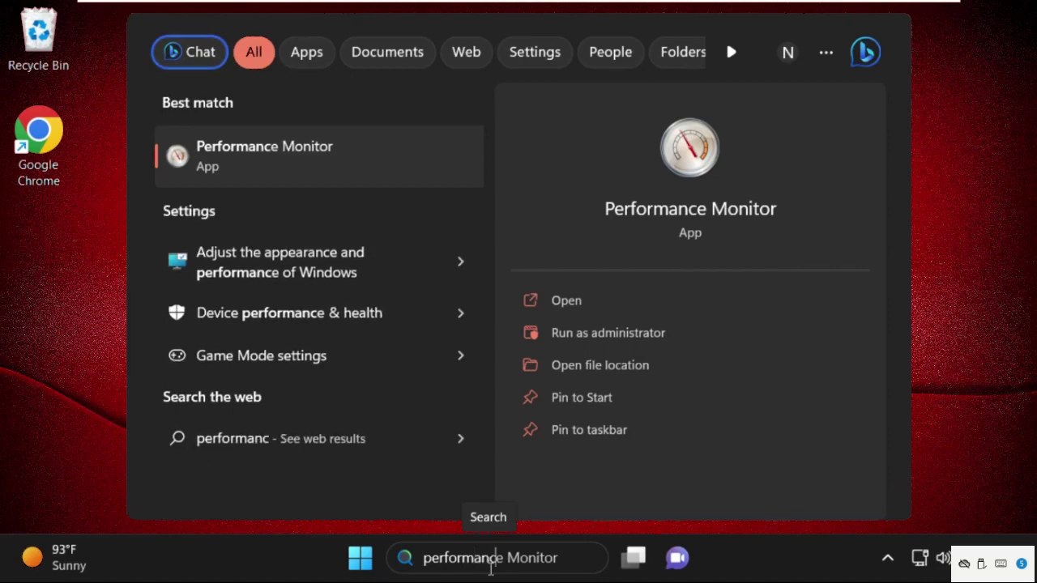
pyautogui.write('e of w')
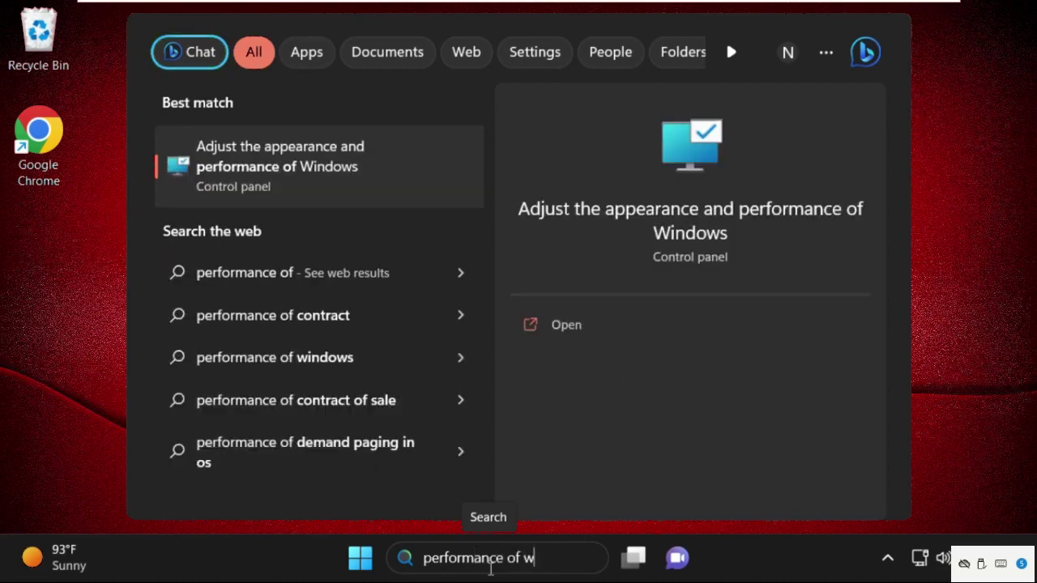
pyautogui.write('in')
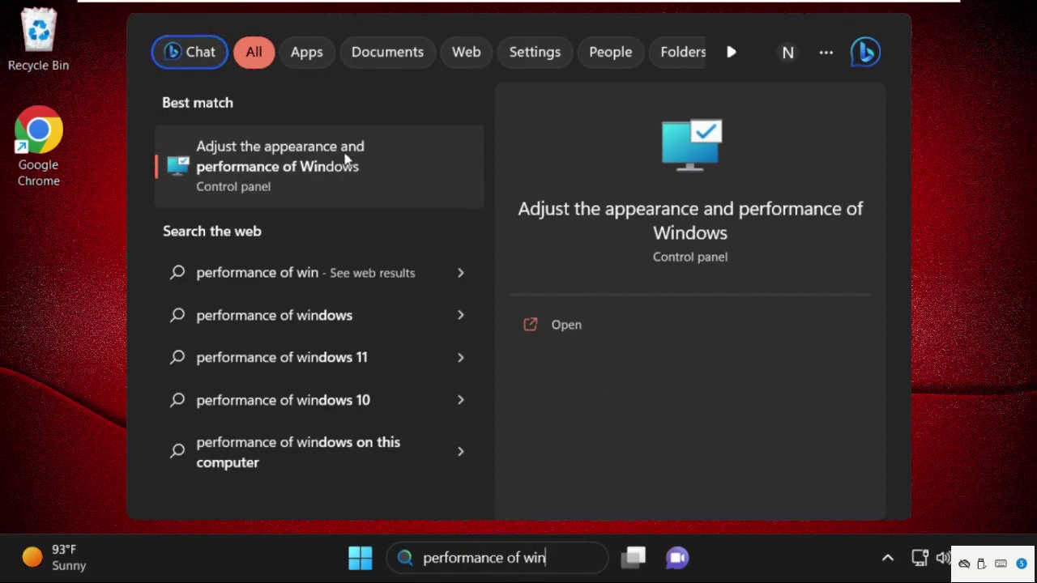
pyautogui.click(314, 174)
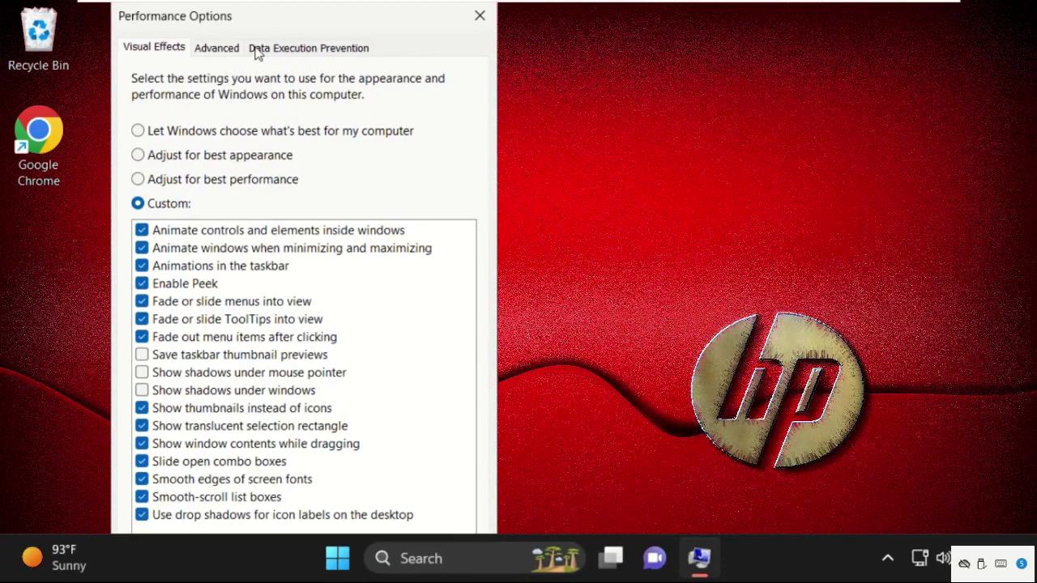
pyautogui.click(228, 50)
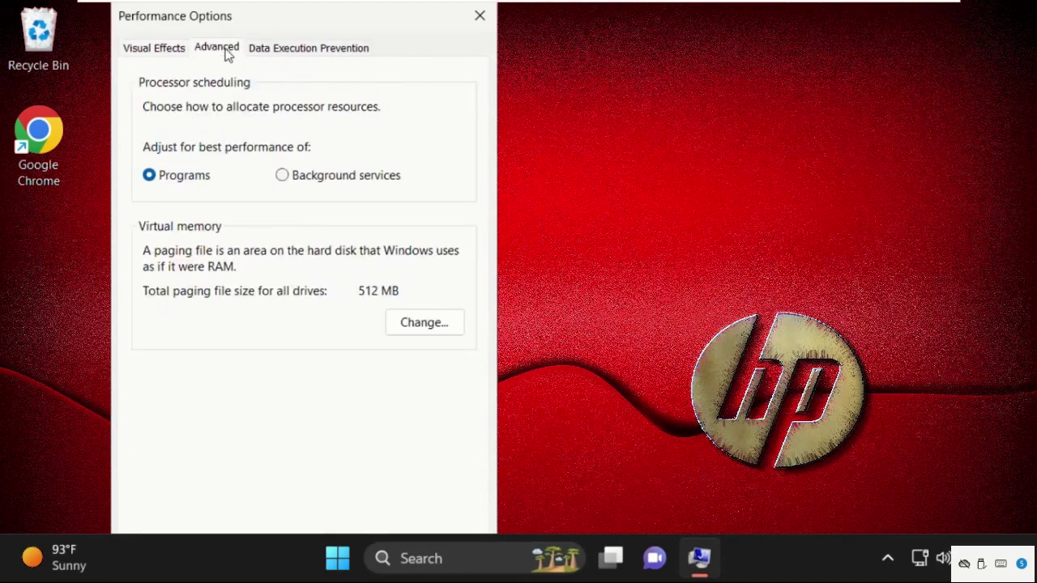
pyautogui.click(424, 323)
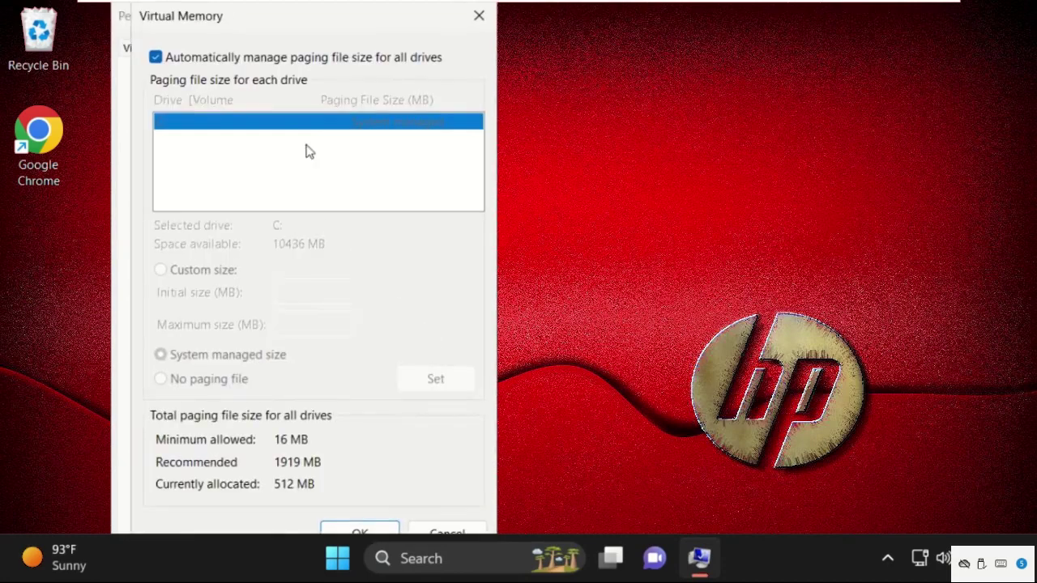
# - Turn off automatic paging file management, choose Custom size for C:, then close Virtual Memory
pyautogui.moveTo(299, 33)
pyautogui.mouseDown()
pyautogui.moveTo(505, 41)
pyautogui.moveTo(545, 31)
pyautogui.mouseUp()
pyautogui.click(402, 62)
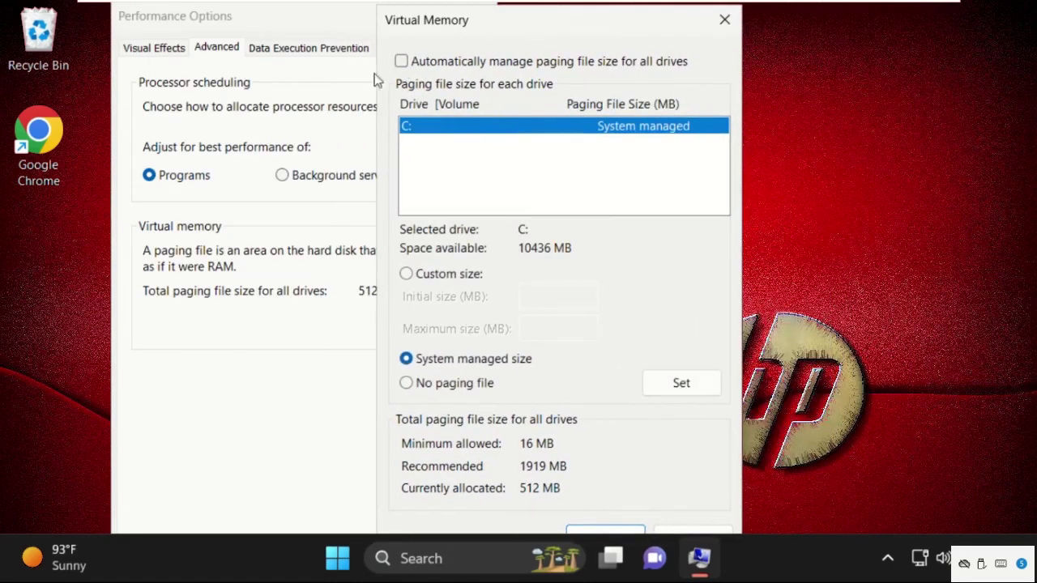
pyautogui.click(426, 276)
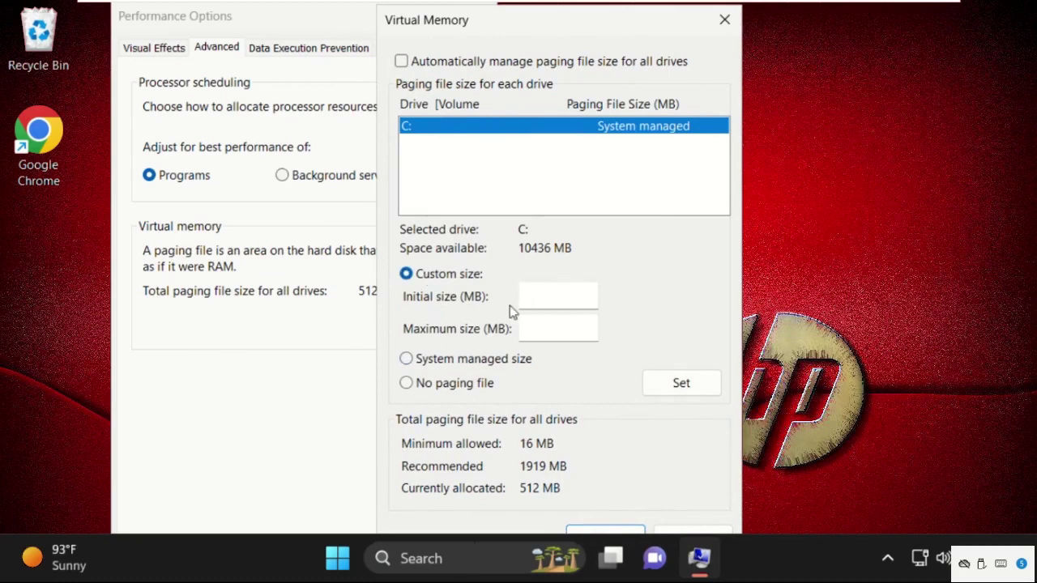
pyautogui.click(537, 307)
pyautogui.click(725, 18)
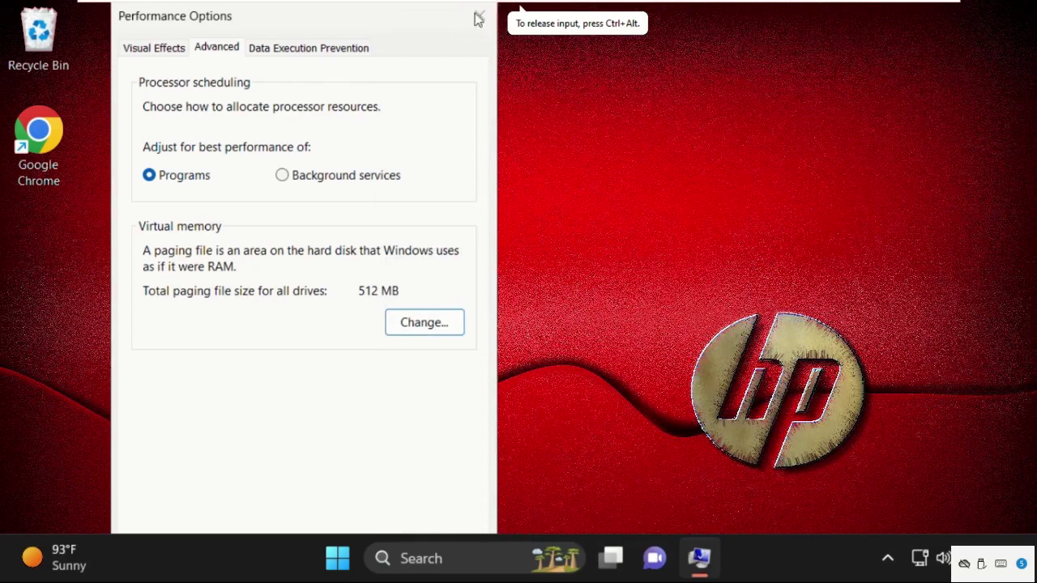
# - Close Performance Options, open the Settings app, and maximize its window
pyautogui.click(477, 18)
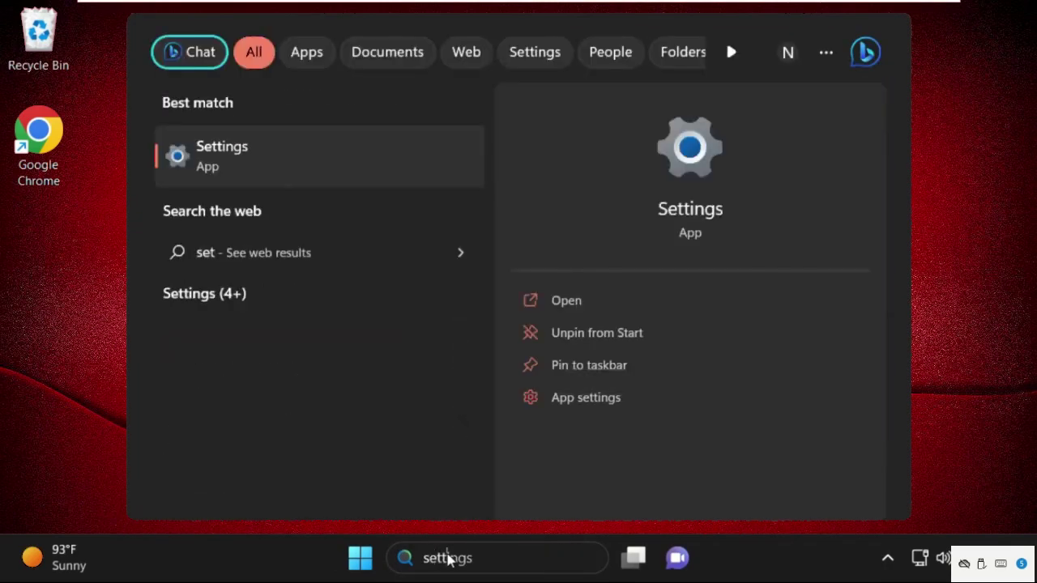
pyautogui.click(302, 166)
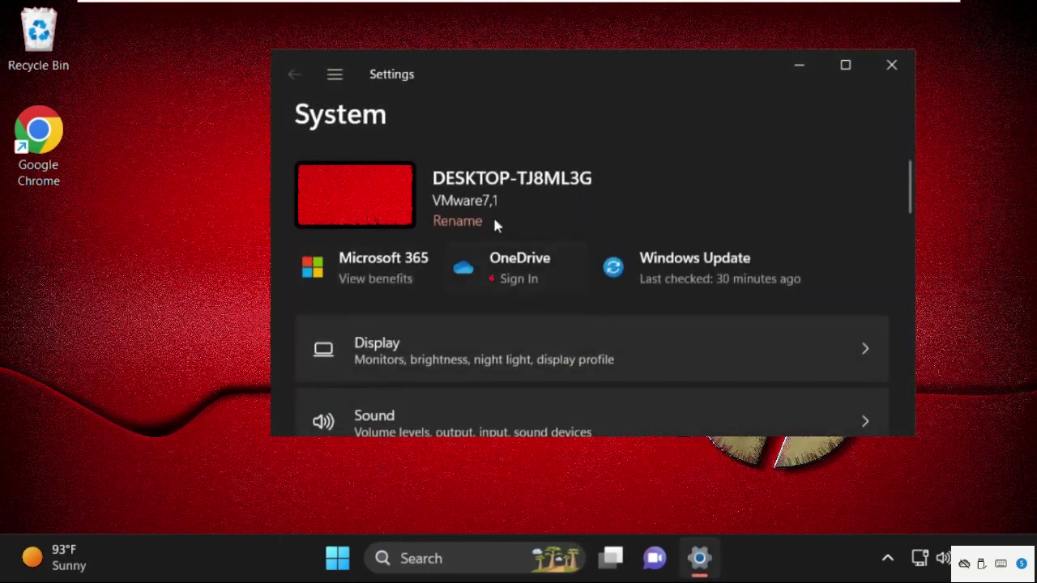
pyautogui.scroll(-1, 481, 386)
pyautogui.scroll(-2, 458, 373)
pyautogui.scroll(-2, 451, 373)
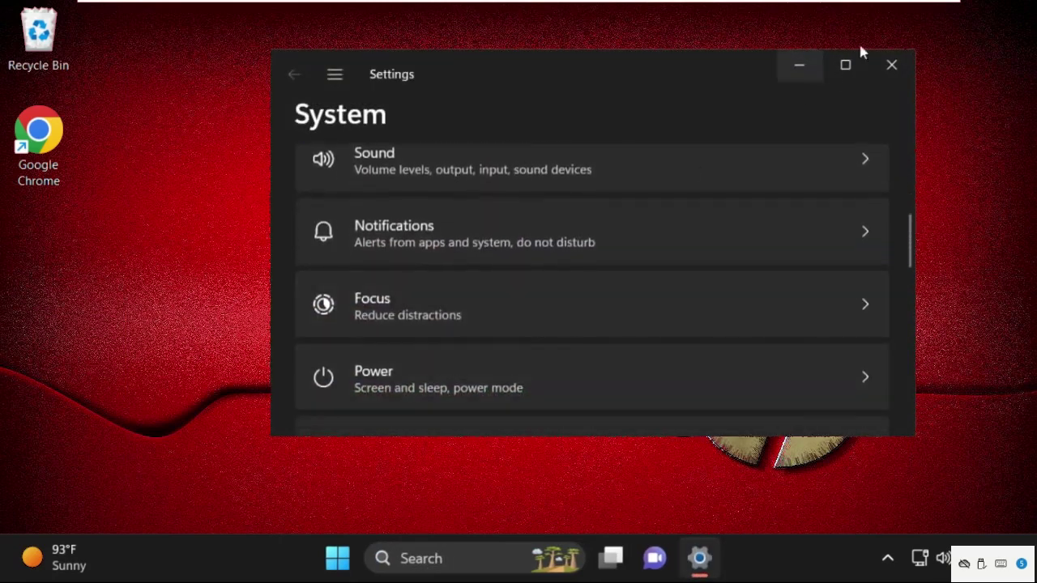
pyautogui.click(842, 66)
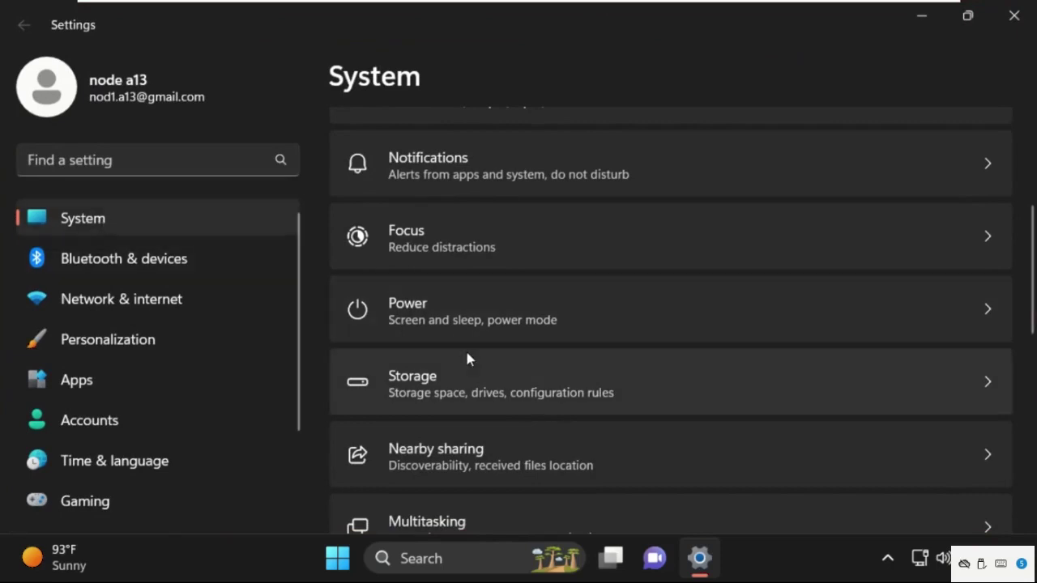
# - Scroll the System page down to Recovery and open it
pyautogui.scroll(2, 473, 341)
pyautogui.scroll(4, 481, 324)
pyautogui.scroll(-8, 479, 323)
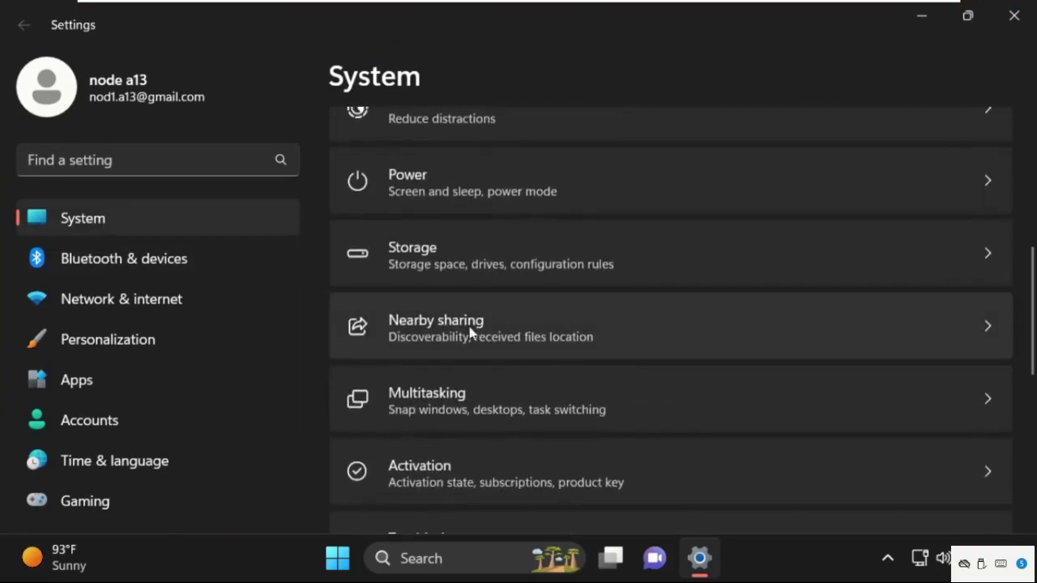
pyautogui.scroll(-2, 457, 268)
pyautogui.scroll(-2, 452, 307)
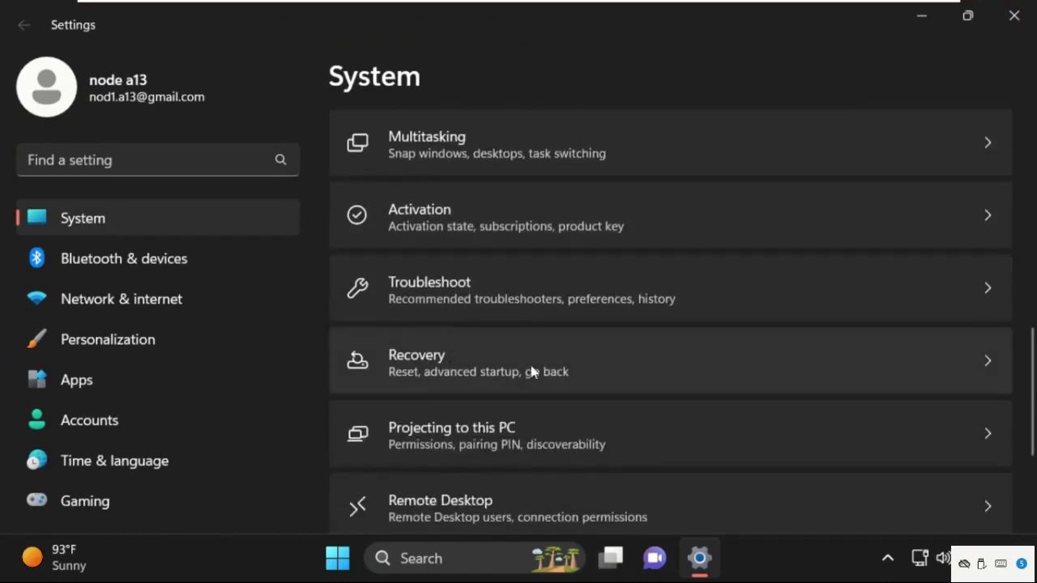
pyautogui.click(519, 370)
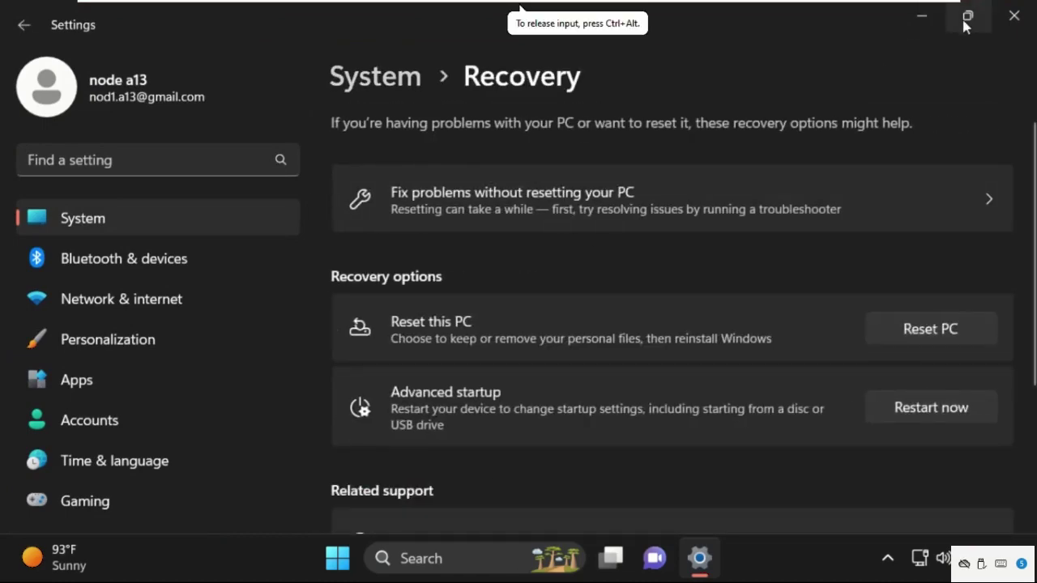
# - Restore the Settings window size, open Reset this PC, and cancel without resetting
pyautogui.click(967, 14)
pyautogui.scroll(-2, 482, 333)
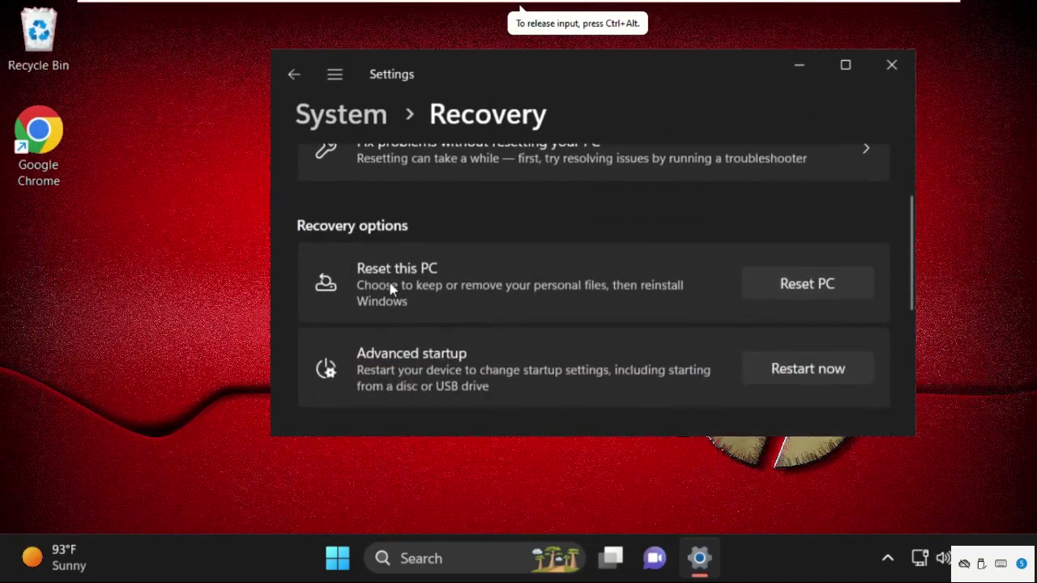
pyautogui.scroll(-2, 442, 320)
pyautogui.scroll(-2, 458, 331)
pyautogui.scroll(3, 459, 332)
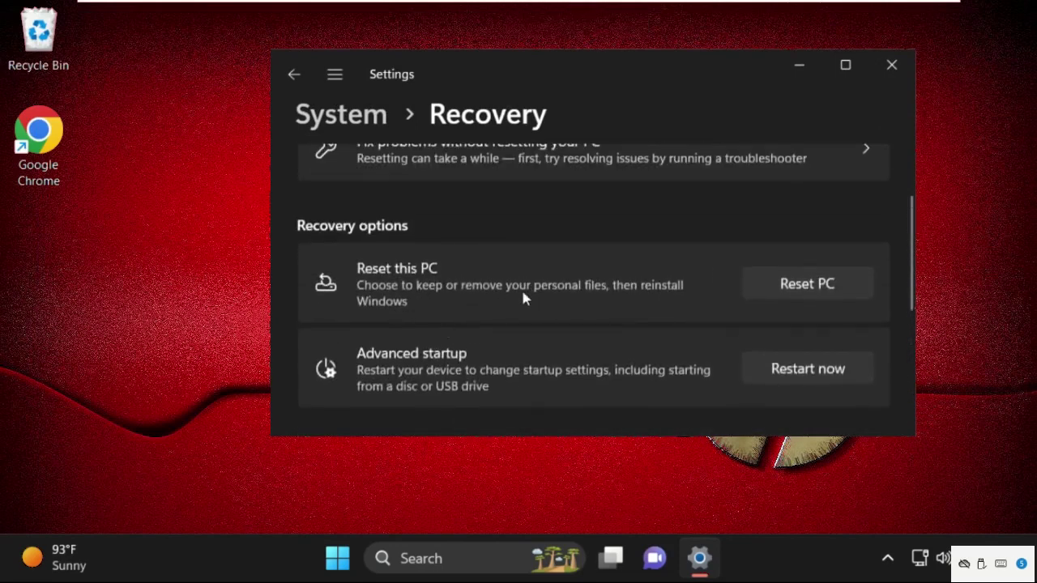
pyautogui.click(790, 290)
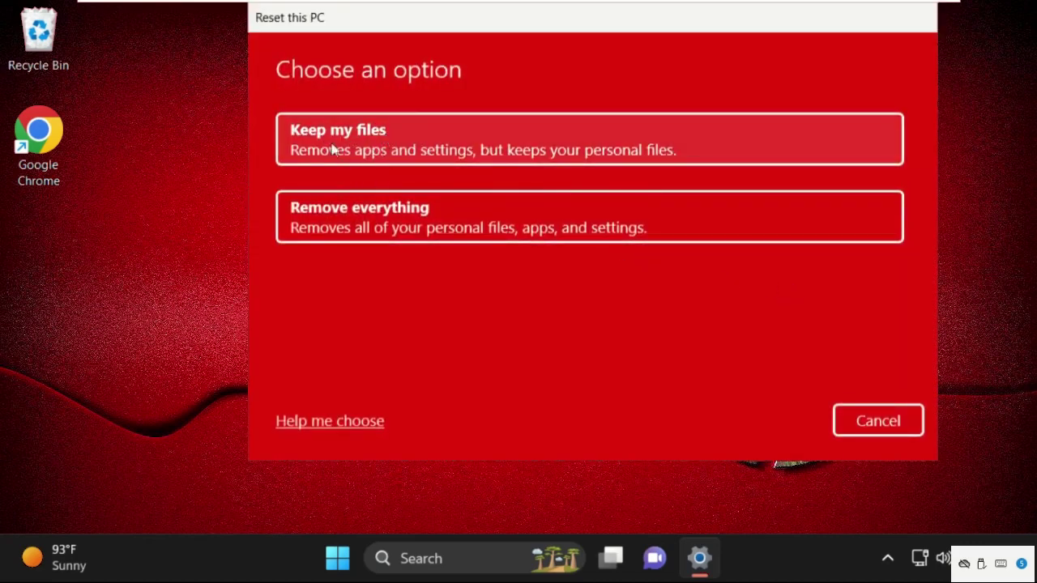
pyautogui.click(896, 427)
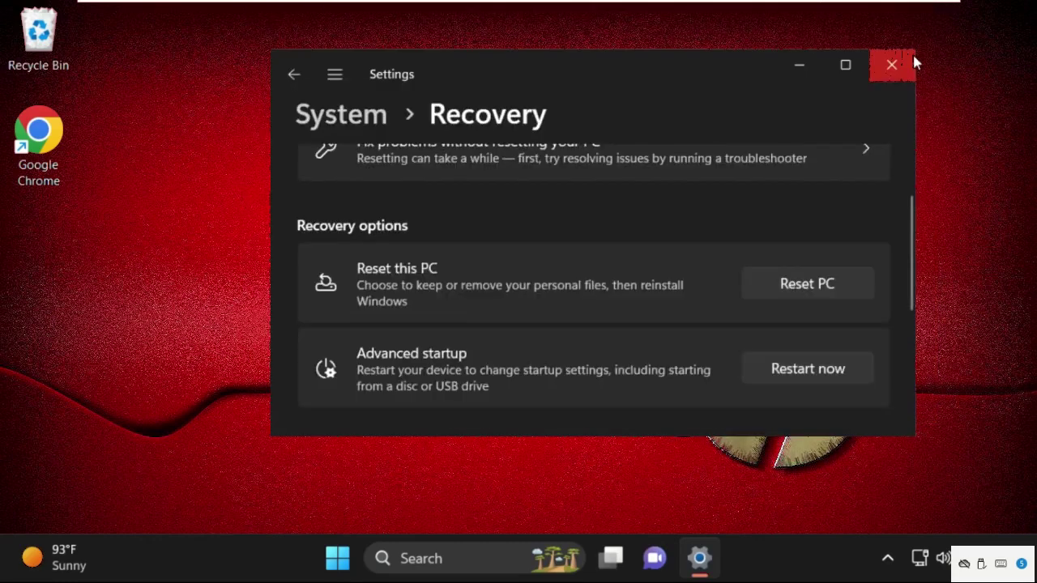
# - Close Settings, launch Command Prompt from search, and resize and reposition its window
pyautogui.click(911, 53)
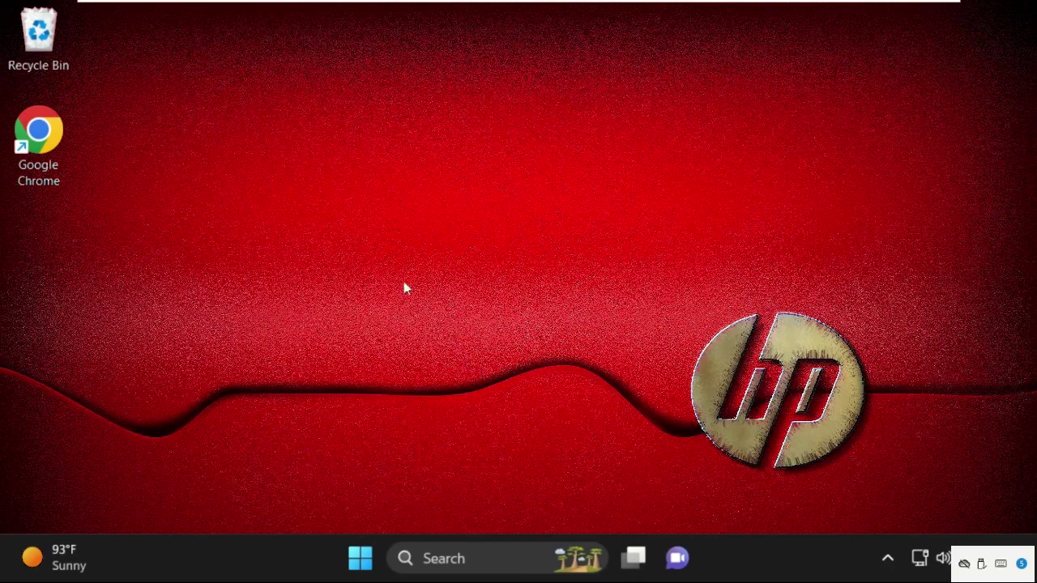
pyautogui.click(446, 550)
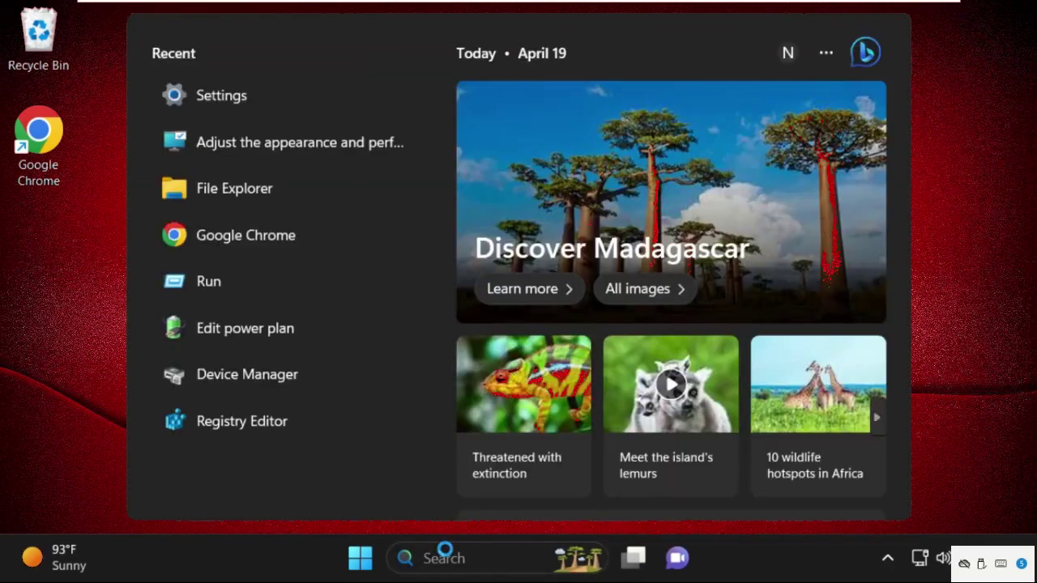
pyautogui.write('cm,d')
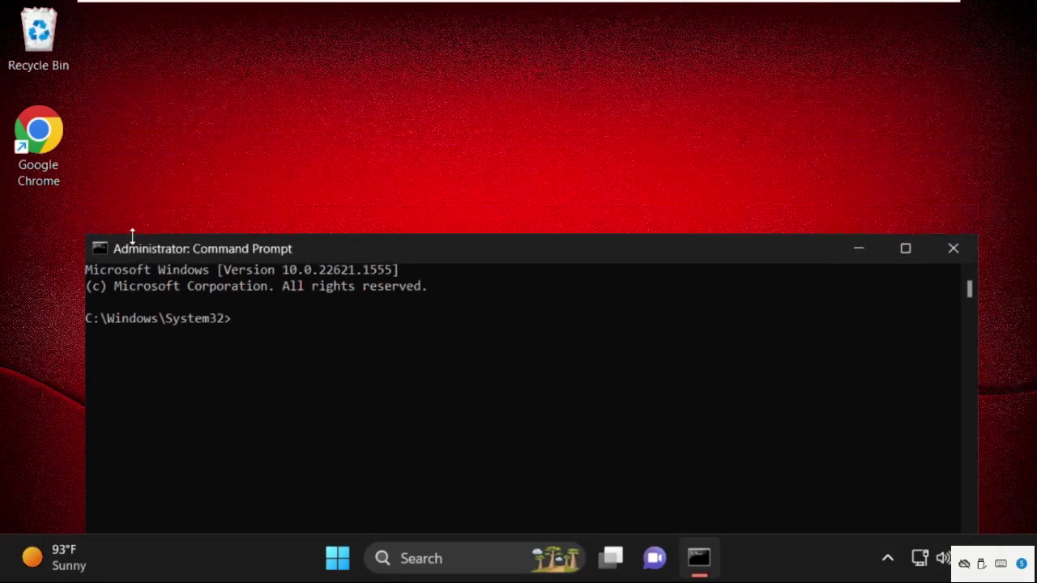
pyautogui.moveTo(100, 77); pyautogui.dragTo(132, 268)
pyautogui.moveTo(324, 279)
pyautogui.mouseDown()
pyautogui.moveTo(350, 73)
pyautogui.moveTo(343, 79)
pyautogui.mouseUp()
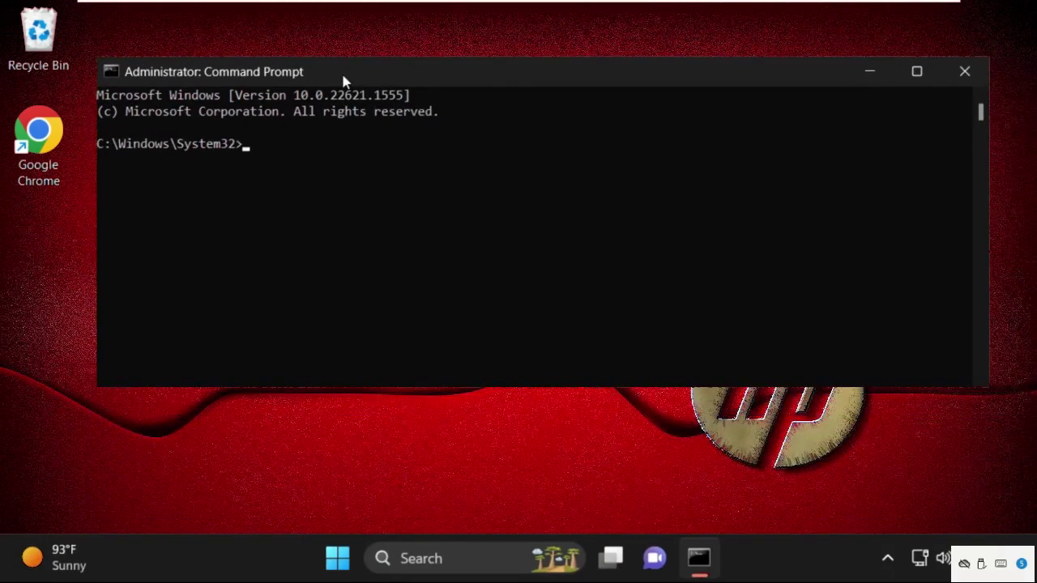
# - Run sfc /scannow, then exit the console
pyautogui.write('sfc')
pyautogui.write(' /scann')
pyautogui.write('ow')
pyautogui.press('Return')
pyautogui.write('exit')
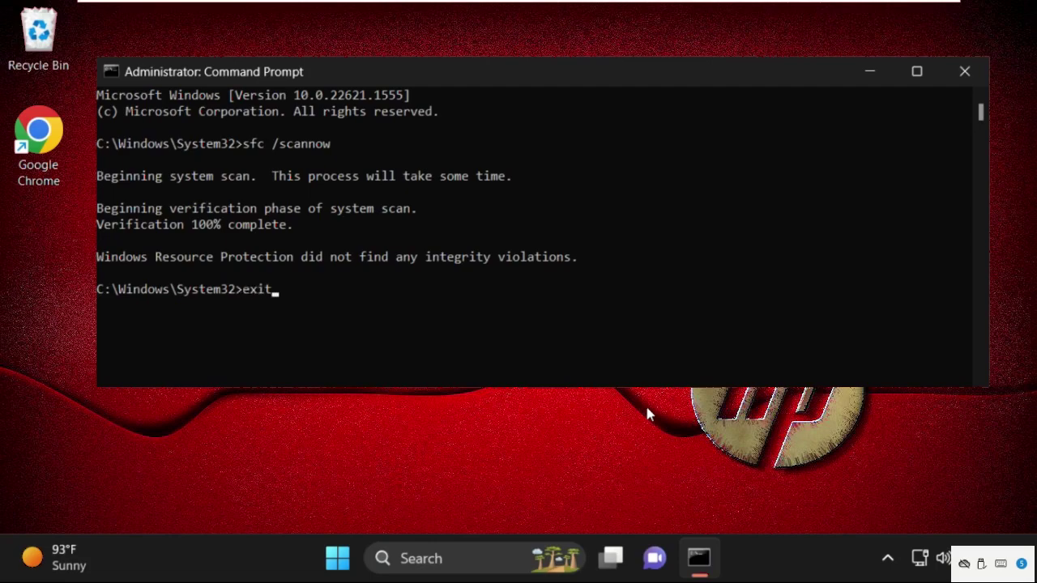
pyautogui.press('Return')
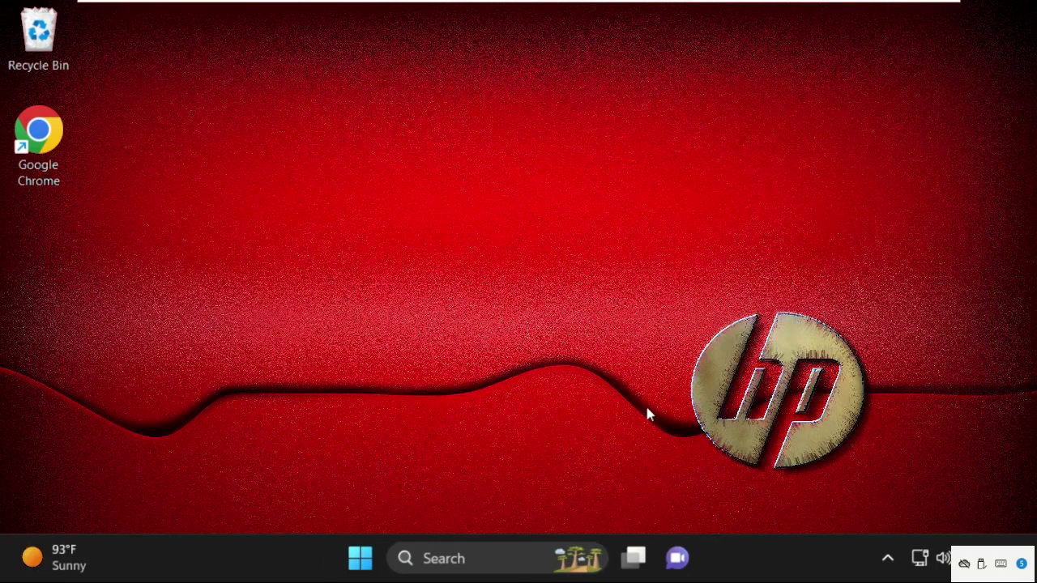
# - Launch Command Prompt as administrator from search, then resize and reposition its window
pyautogui.press('super')
pyautogui.write('c')
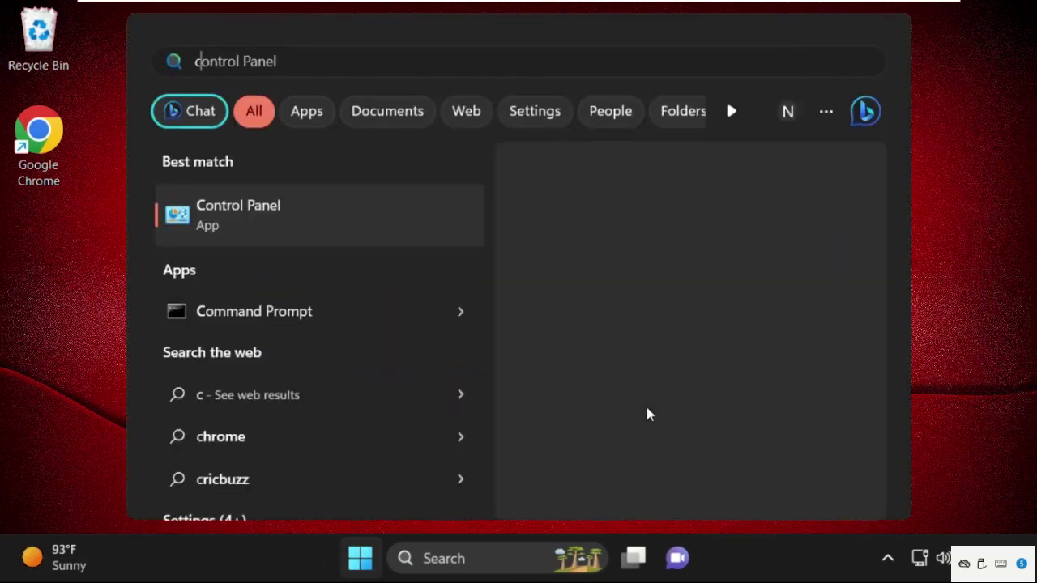
pyautogui.write('md')
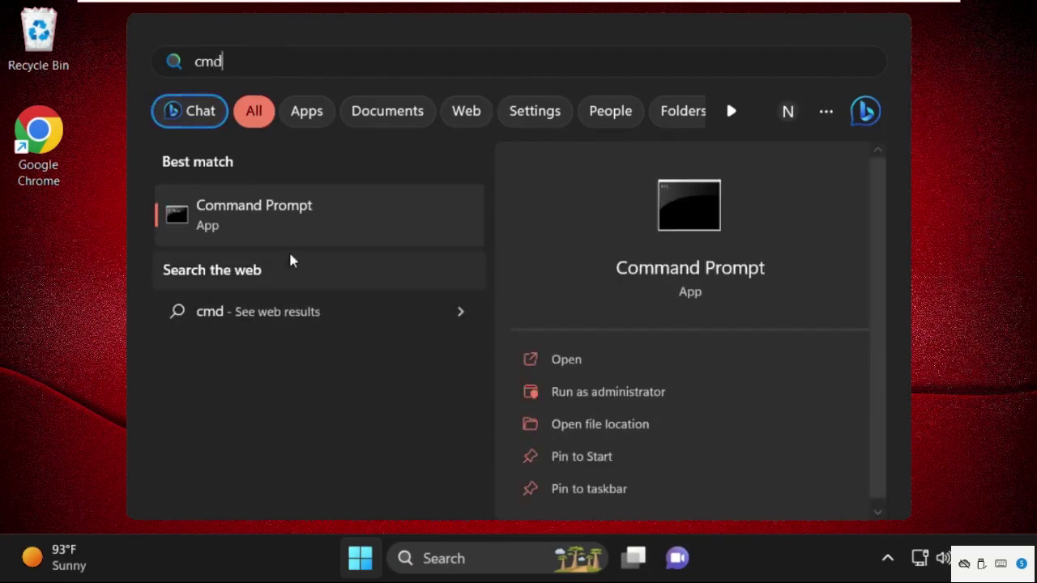
pyautogui.rightClick(298, 246)
pyautogui.click(344, 266)
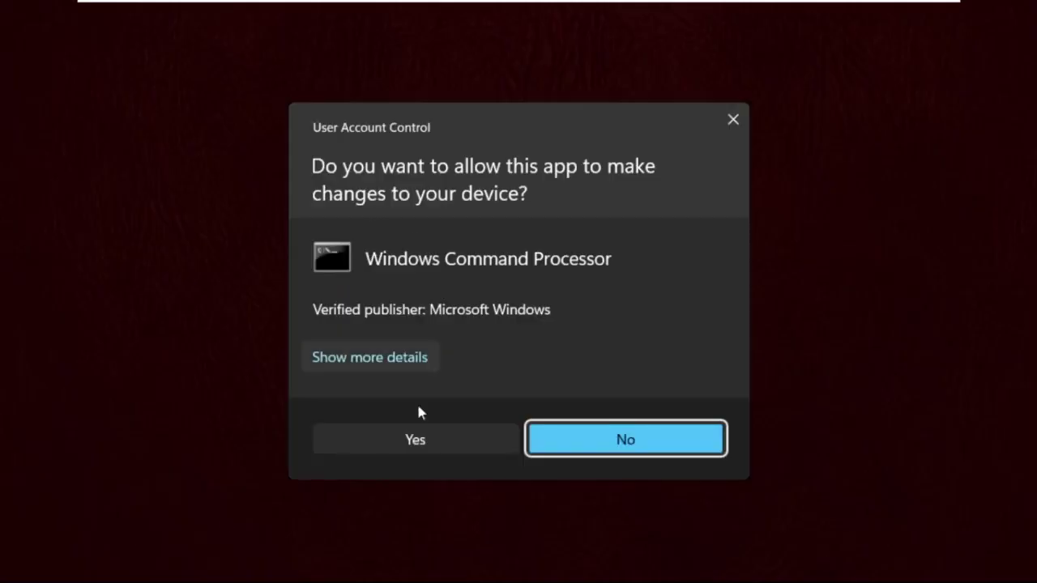
pyautogui.click(410, 444)
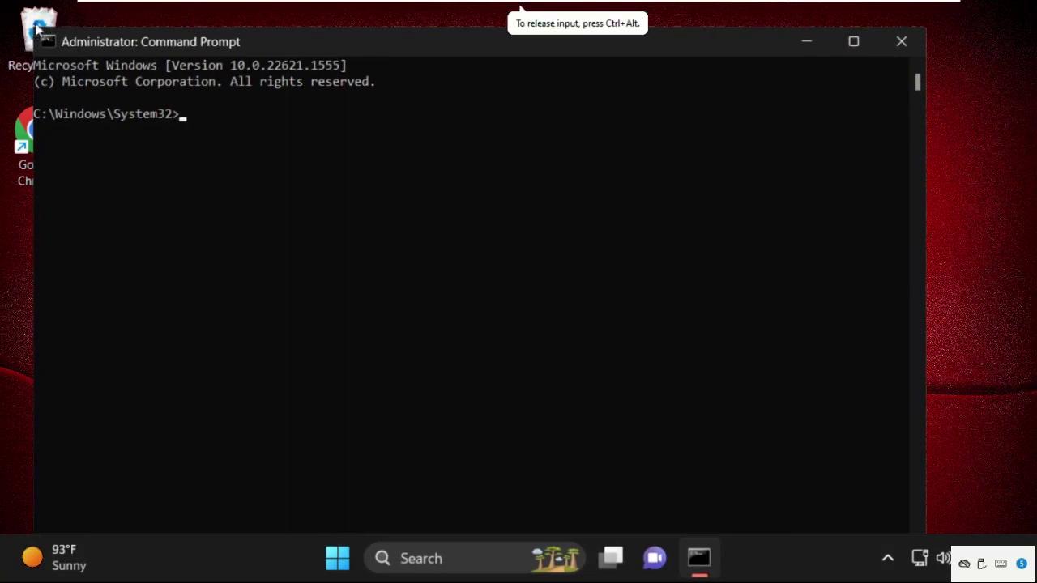
pyautogui.moveTo(33, 27); pyautogui.dragTo(225, 322)
pyautogui.moveTo(444, 333); pyautogui.dragTo(456, 144)
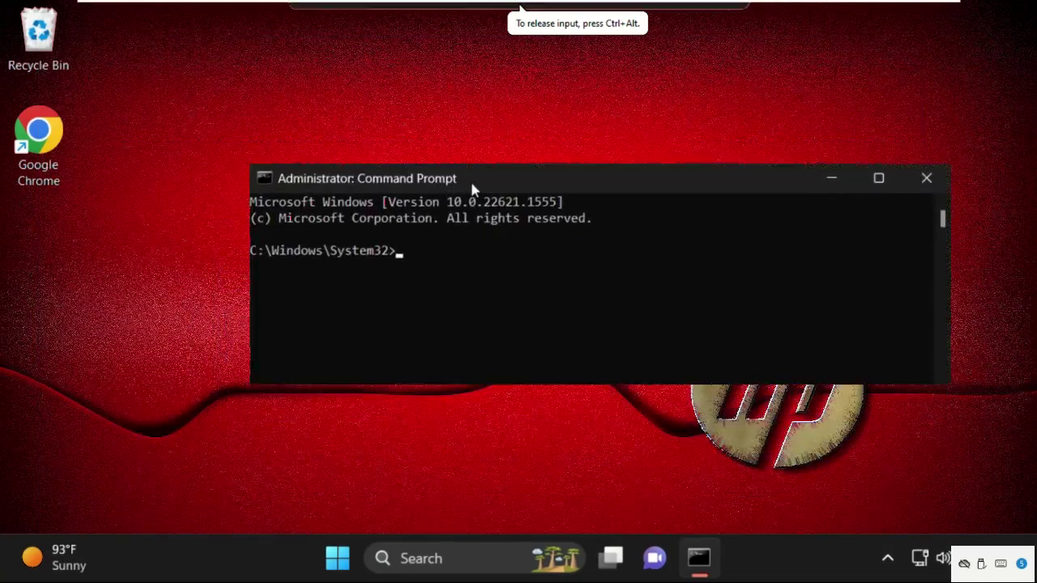
# - Run chkdsk c: /f /r, confirm restart scheduling with y, and type the DISM restorehealth command
pyautogui.write('c')
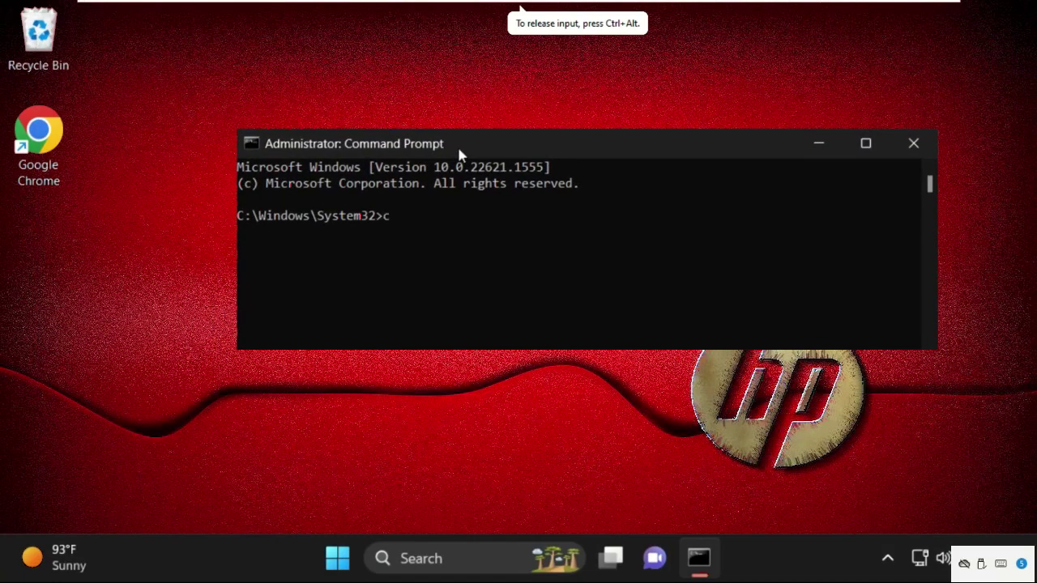
pyautogui.write('h')
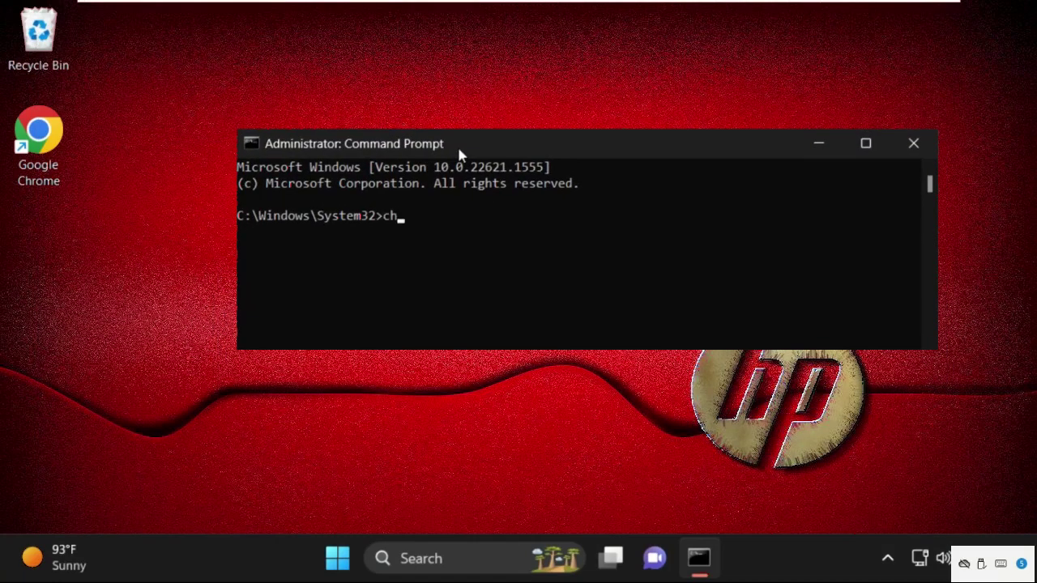
pyautogui.write('kdsk ')
pyautogui.write('c')
pyautogui.write(':')
pyautogui.write(' /f')
pyautogui.write(' /r')
pyautogui.press('Return')
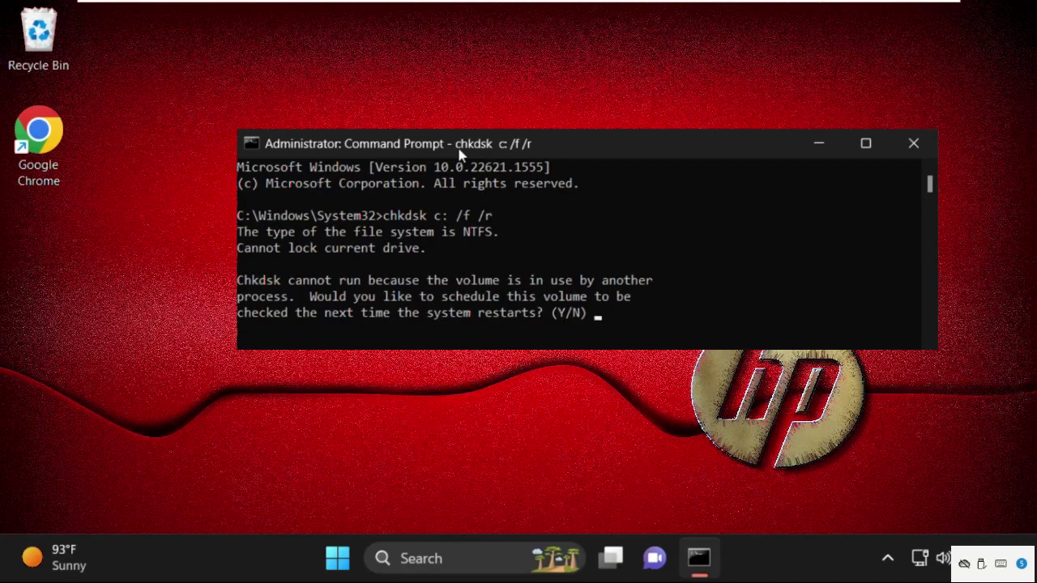
pyautogui.write('y')
pyautogui.press('Return')
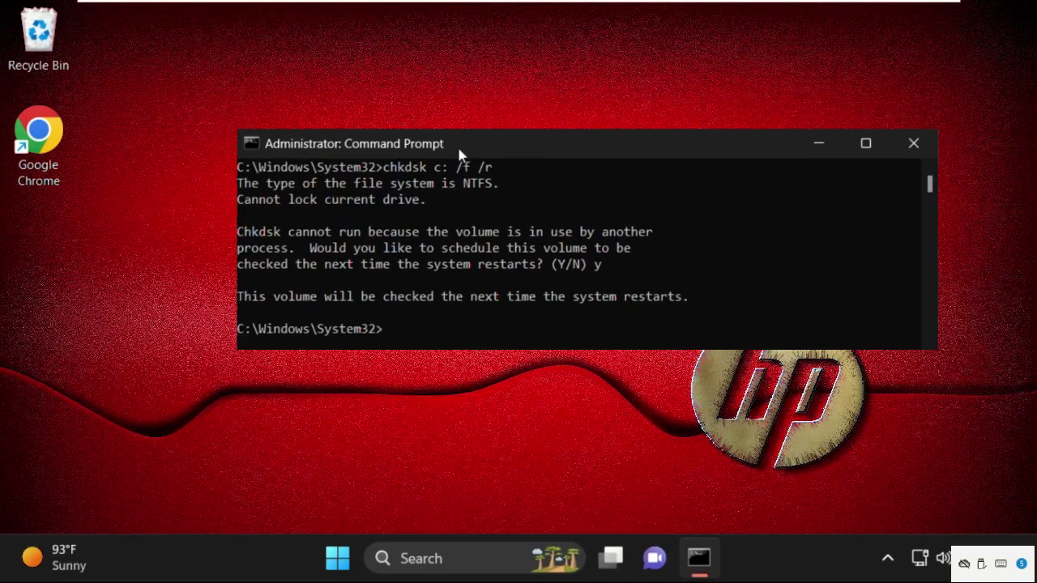
pyautogui.write('DIS')
pyautogui.write('M.')
pyautogui.write('exe')
pyautogui.write(' /onli')
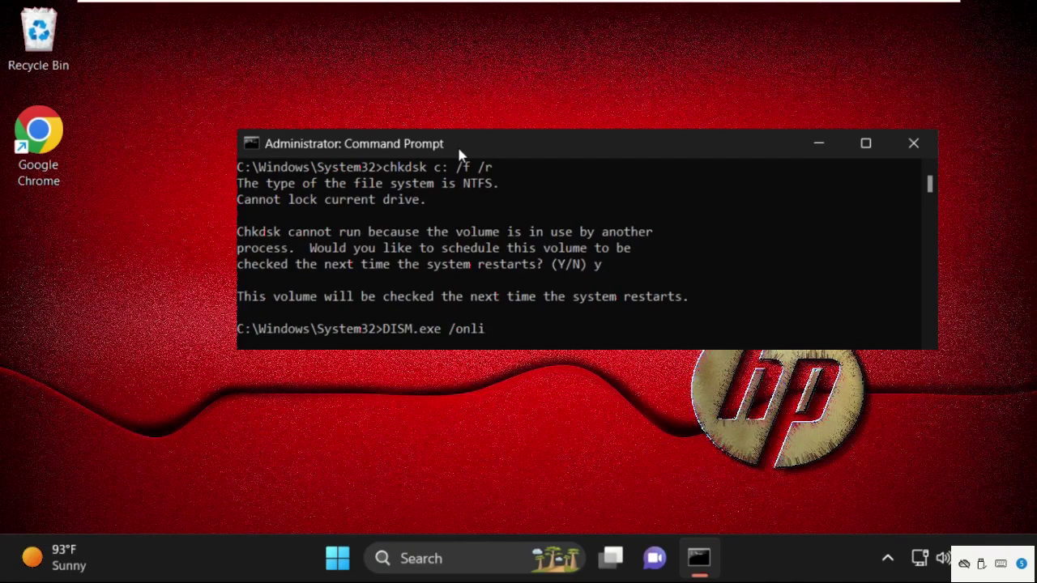
pyautogui.write('ne /')
pyautogui.write('clean')
pyautogui.write('up')
pyautogui.write('-image')
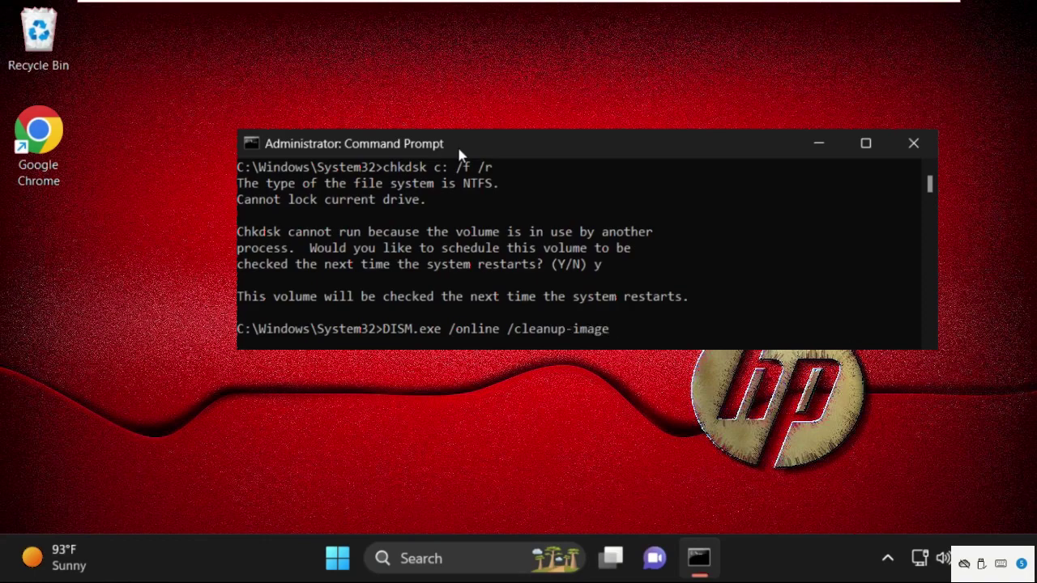
pyautogui.write(' /')
pyautogui.write('restore')
pyautogui.write('healt')
pyautogui.write('h')
# - Run DISM /online /cleanup-image /restorehealth to completion, then exit Command Prompt
pyautogui.press('Return')
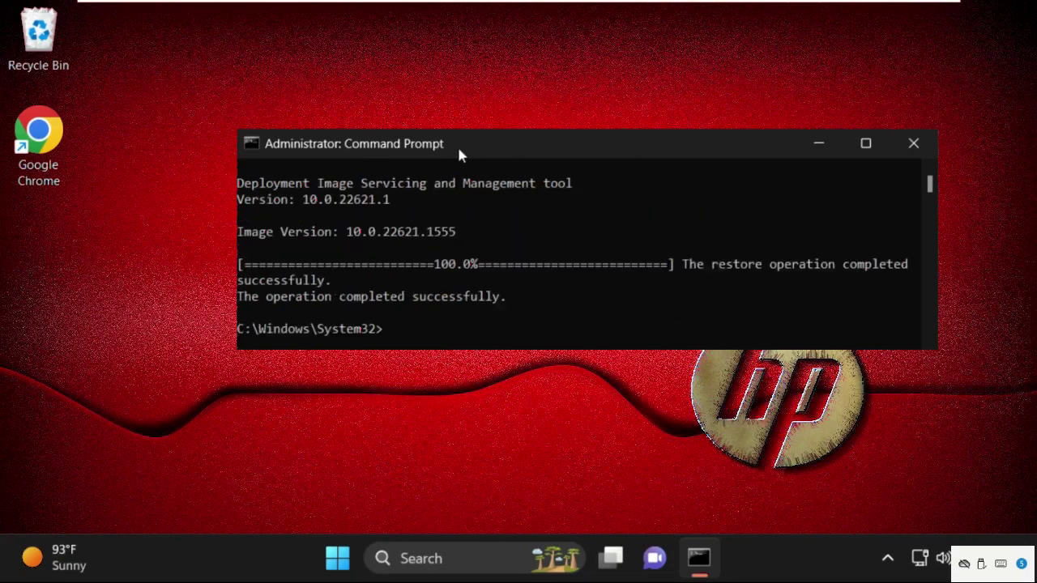
pyautogui.write('ex')
pyautogui.write('it')
pyautogui.press('Return')
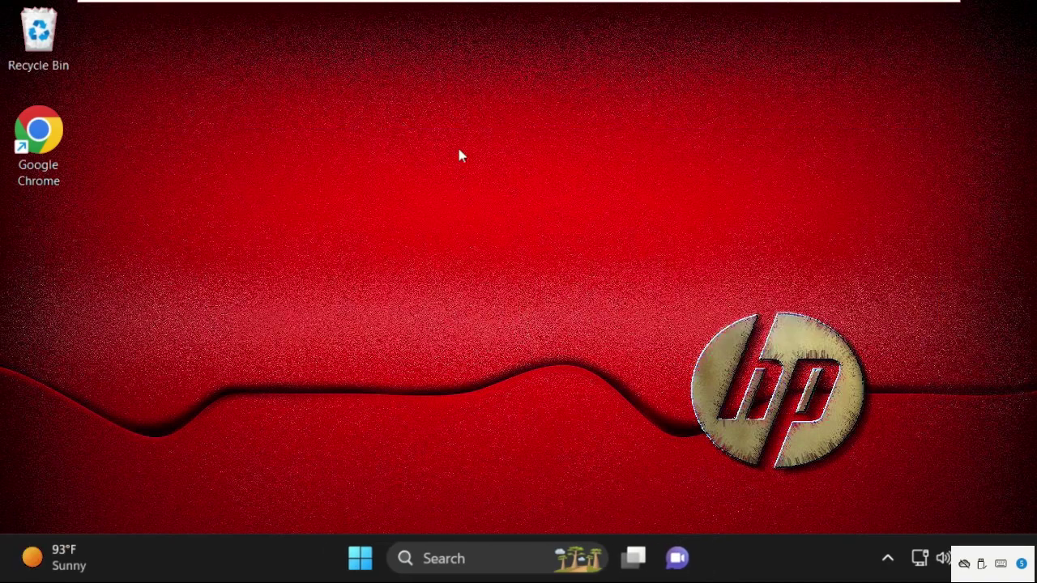